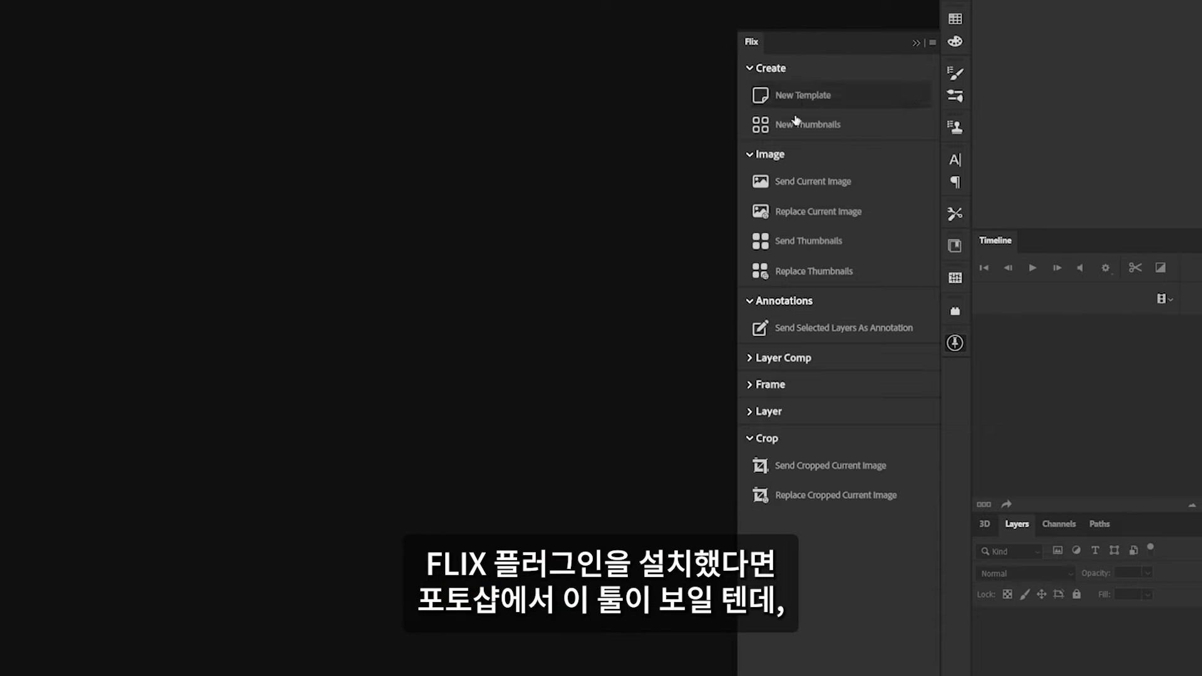
# Open the Flix plugin's tools in Photoshop
pyautogui.click(749, 358)
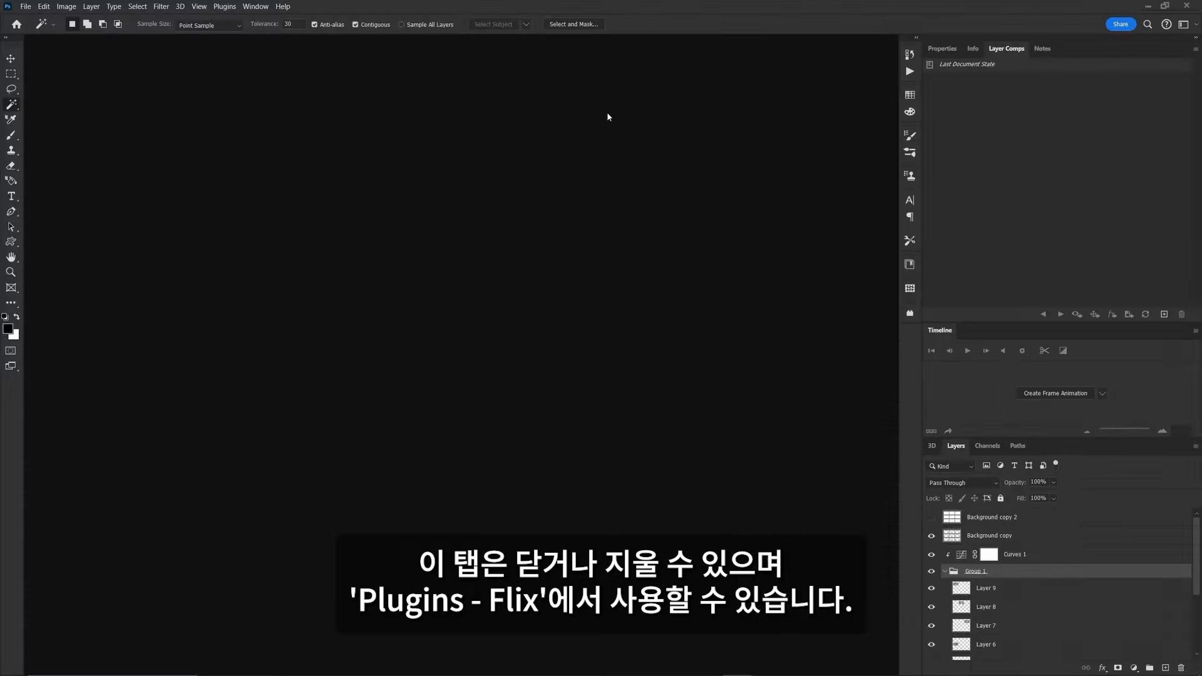
pyautogui.click(222, 8)
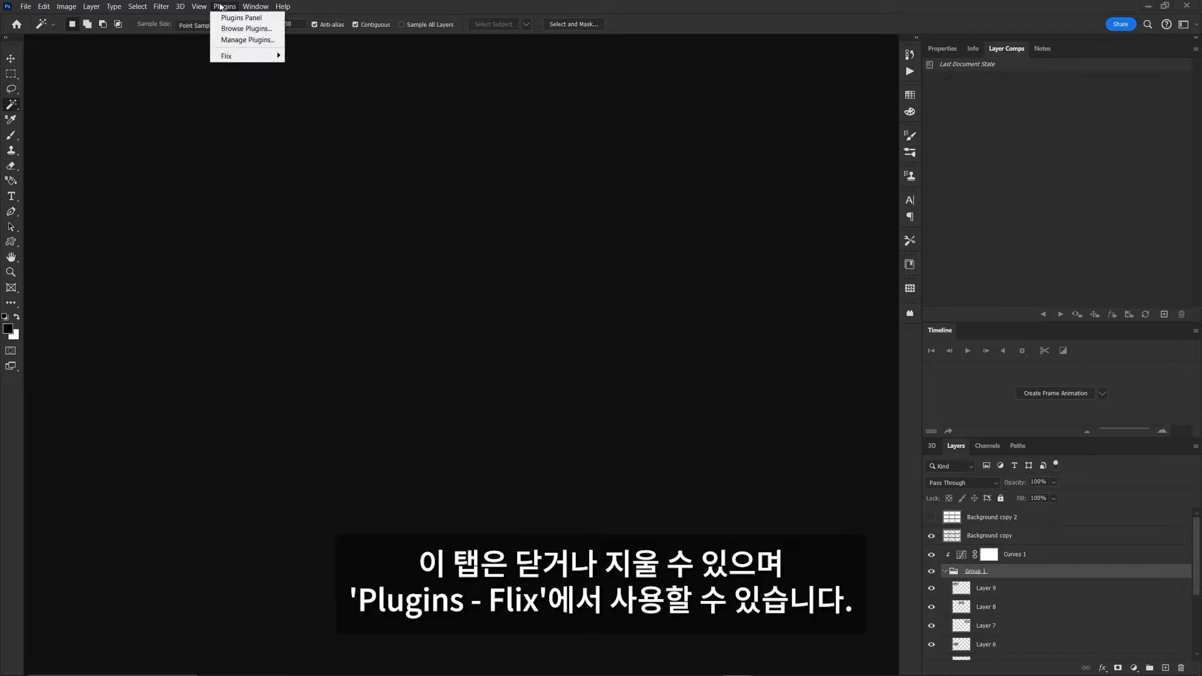
pyautogui.moveTo(251, 56)
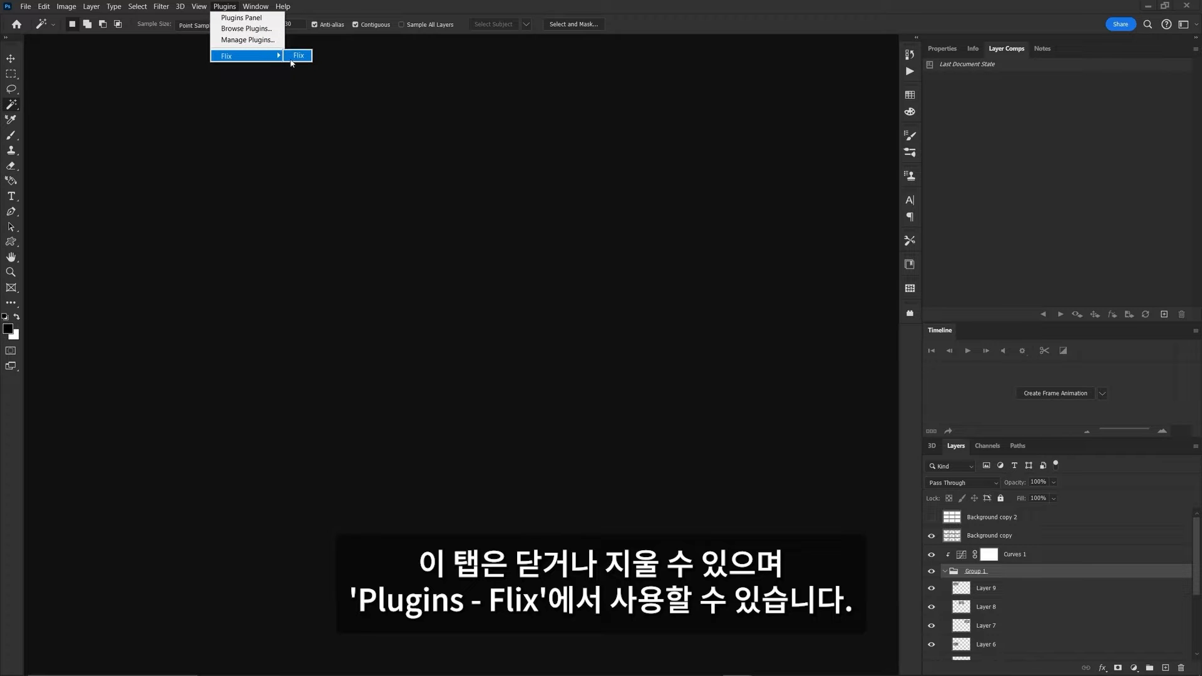
pyautogui.click(293, 56)
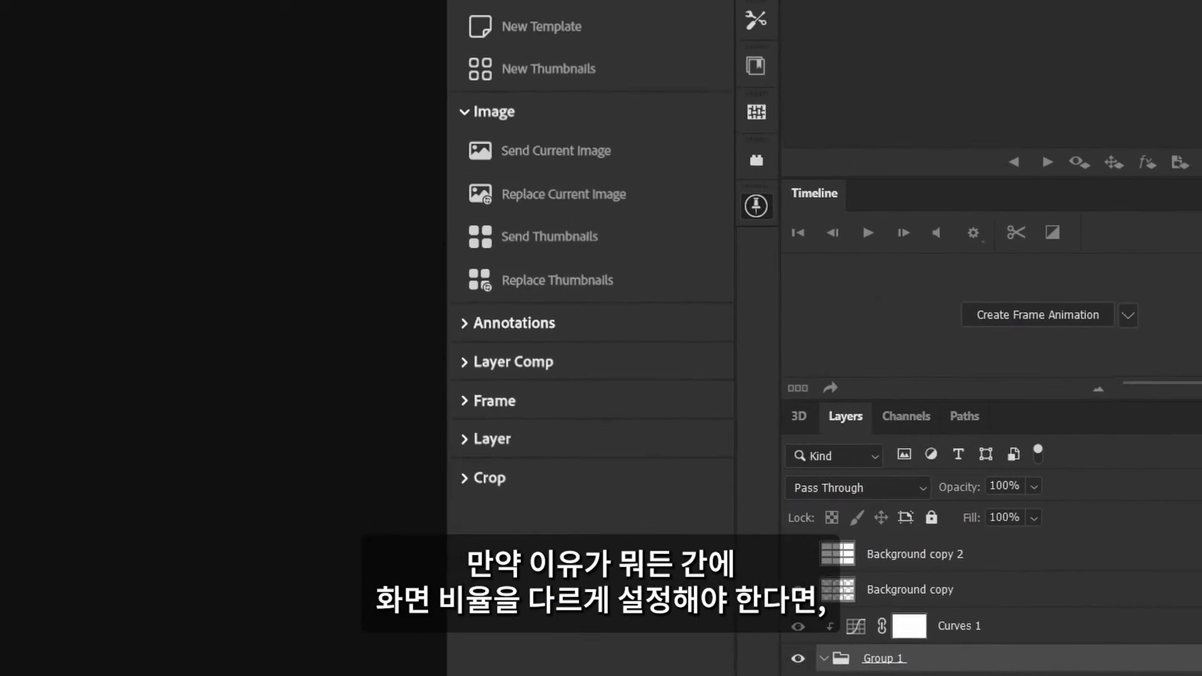
# Turn off loading the aspect ratio from Flix and set the plugin's aspect ratio to 1.77
pyautogui.click(639, 184)
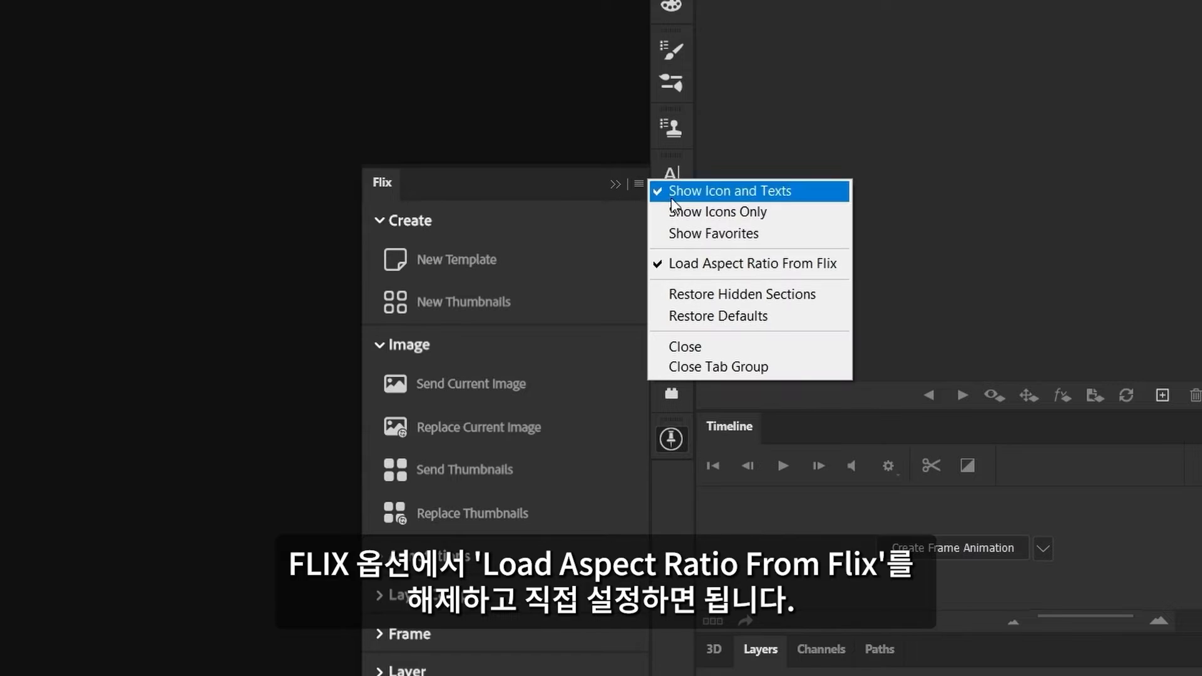
pyautogui.click(714, 263)
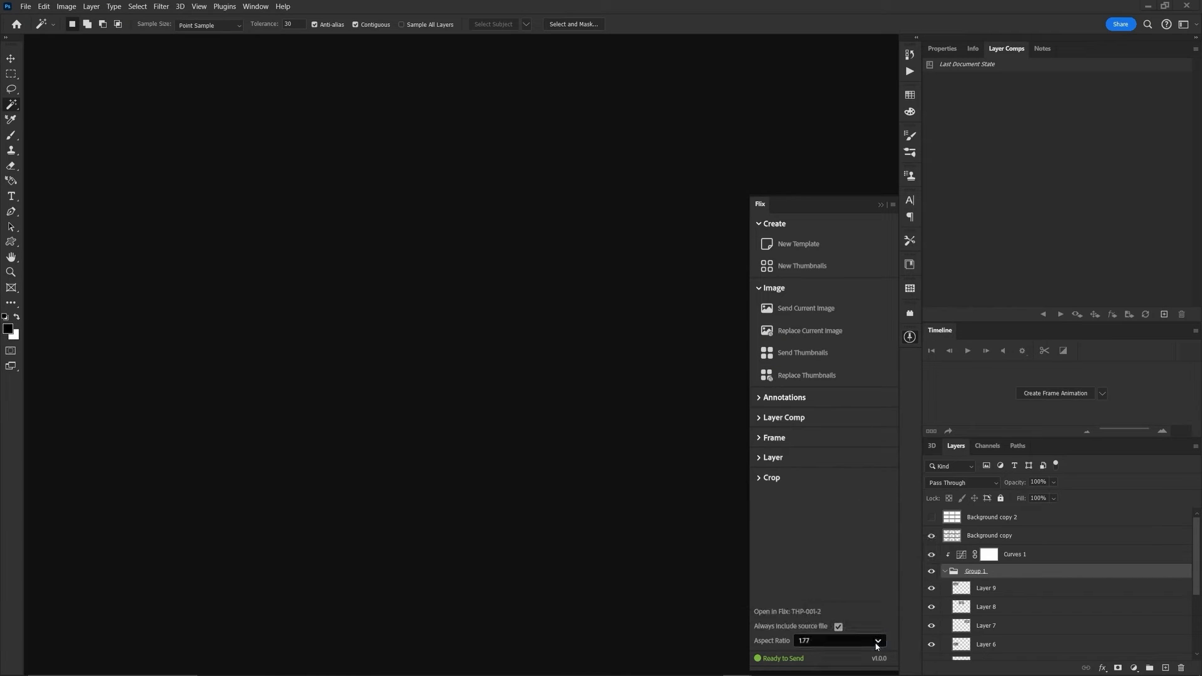
pyautogui.click(877, 640)
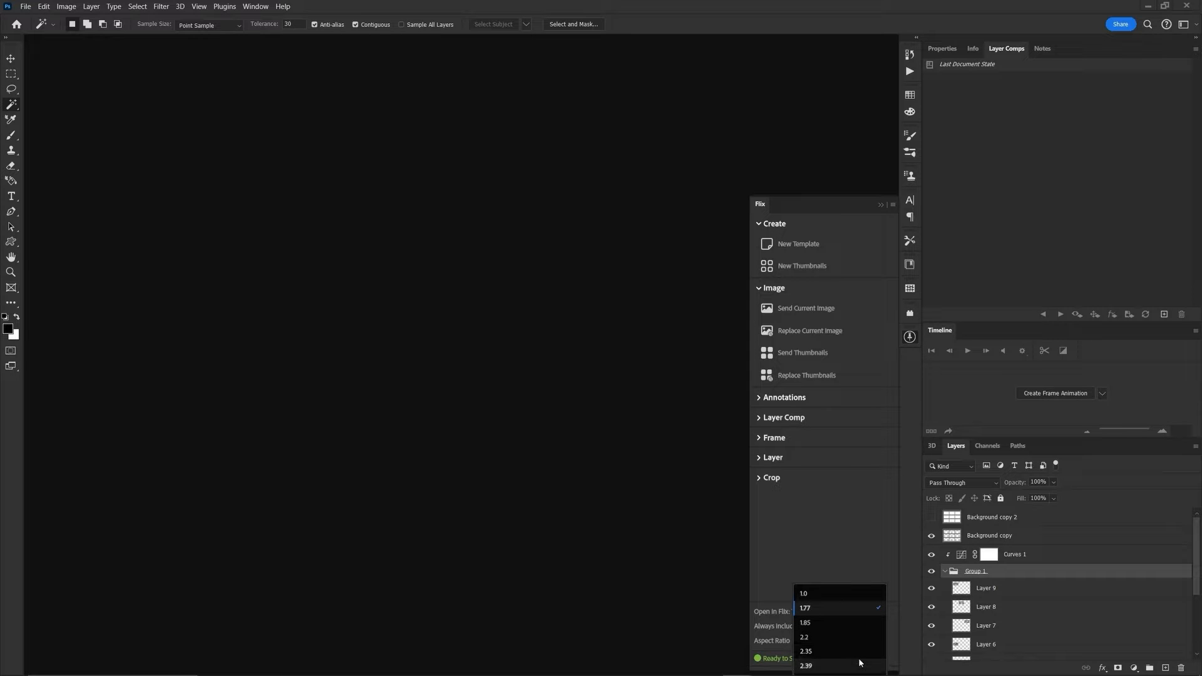
pyautogui.click(854, 607)
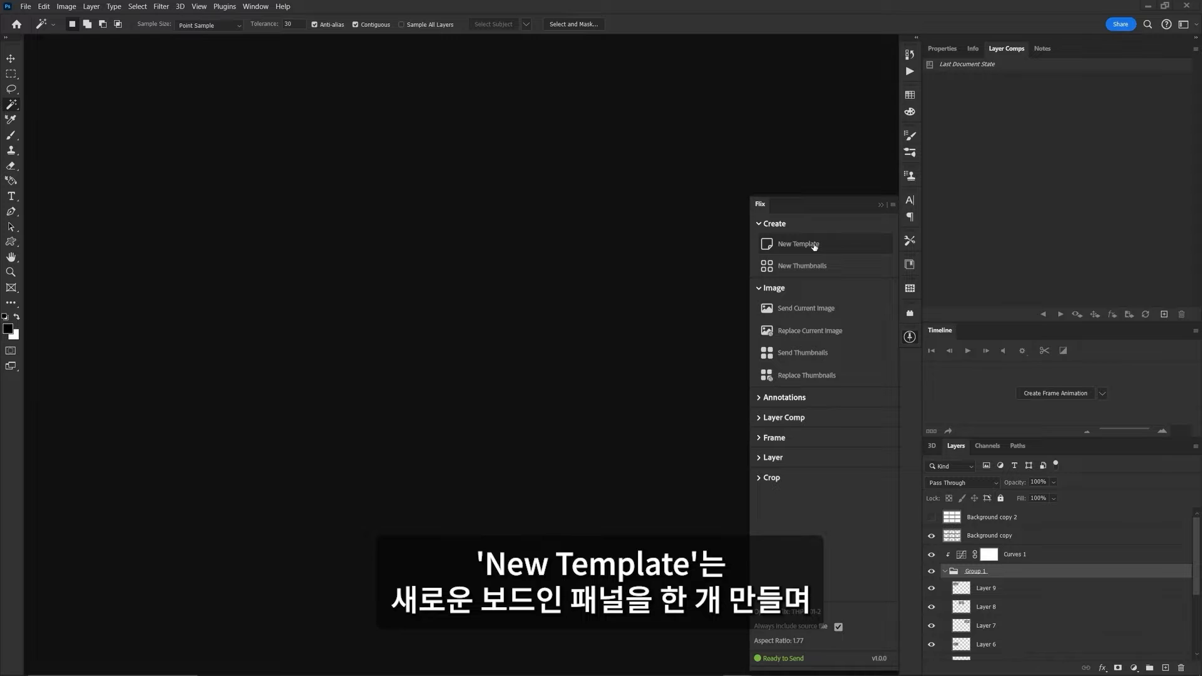
# Create a new Flix template document and a new Flix thumbnails document
pyautogui.click(814, 246)
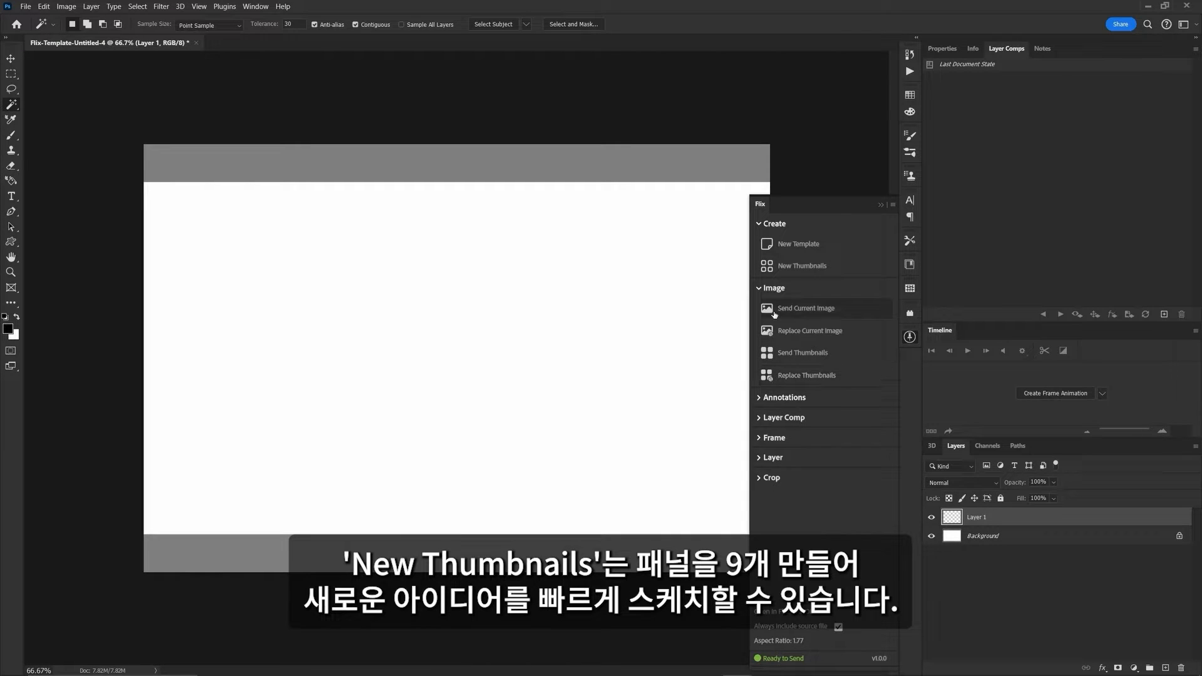
pyautogui.click(788, 264)
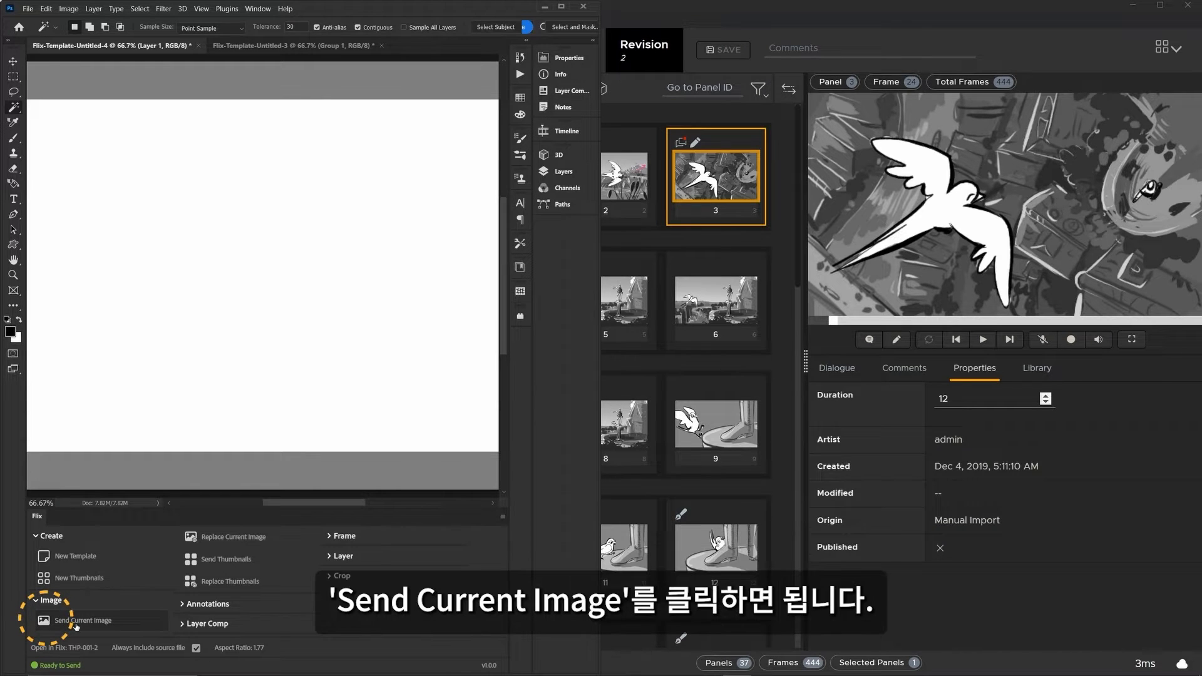
# Send the current blank template image to Flix and switch to the Flix Client
pyautogui.click(75, 625)
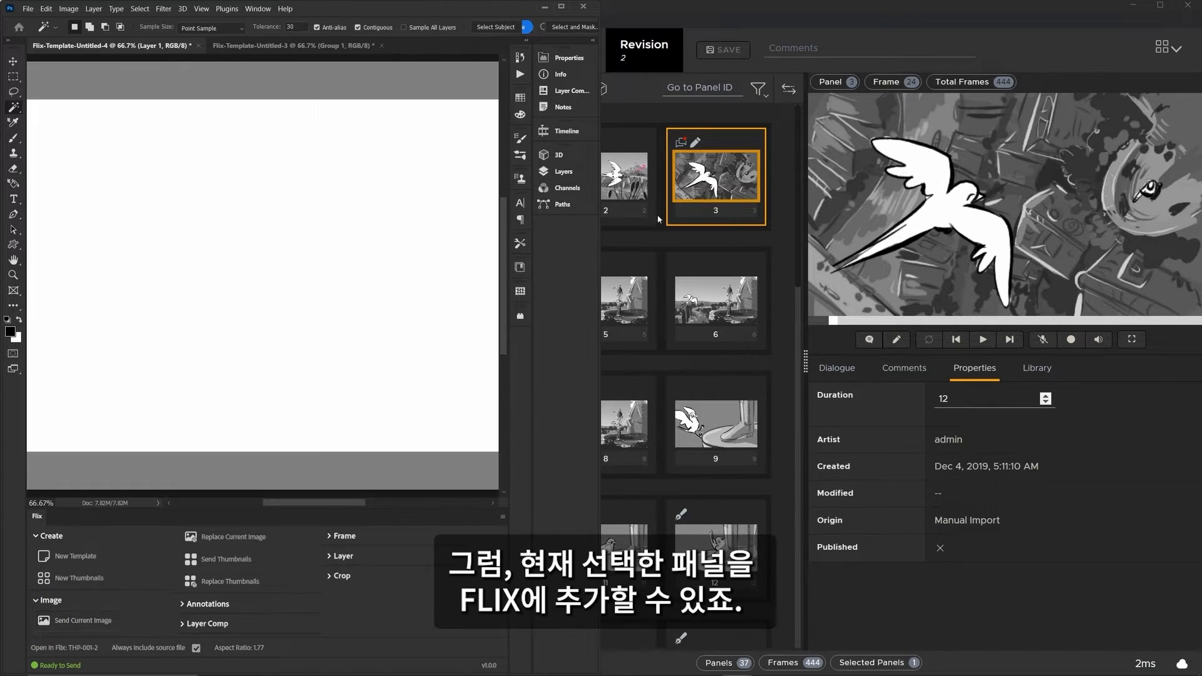
pyautogui.click(865, 20)
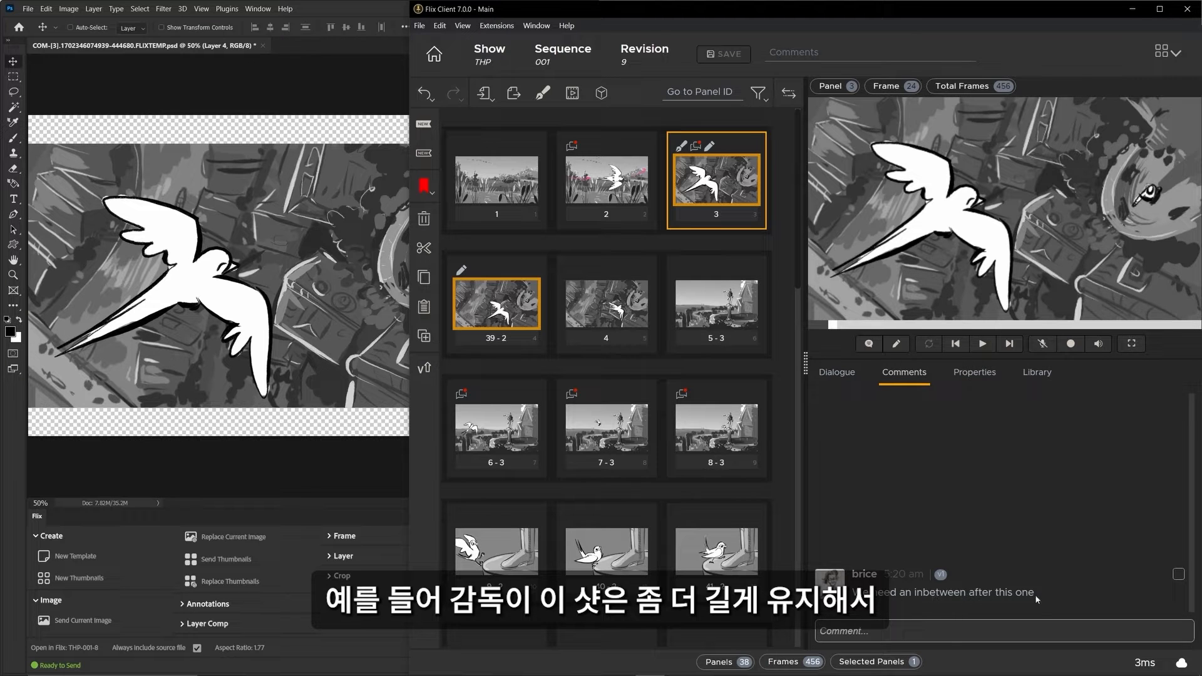
# Switch to Photoshop, scale the white bird on Layer 4 to about 71% and move it closer to the statue
pyautogui.click(348, 447)
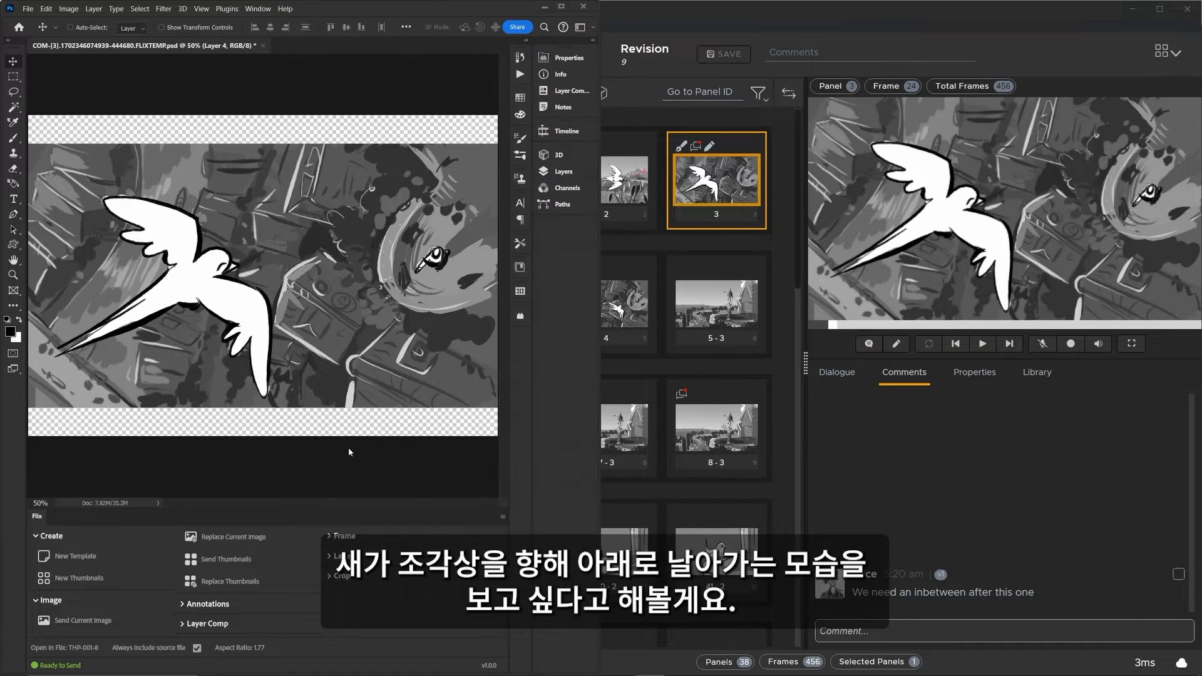
pyautogui.hotkey('ctrl', 't')
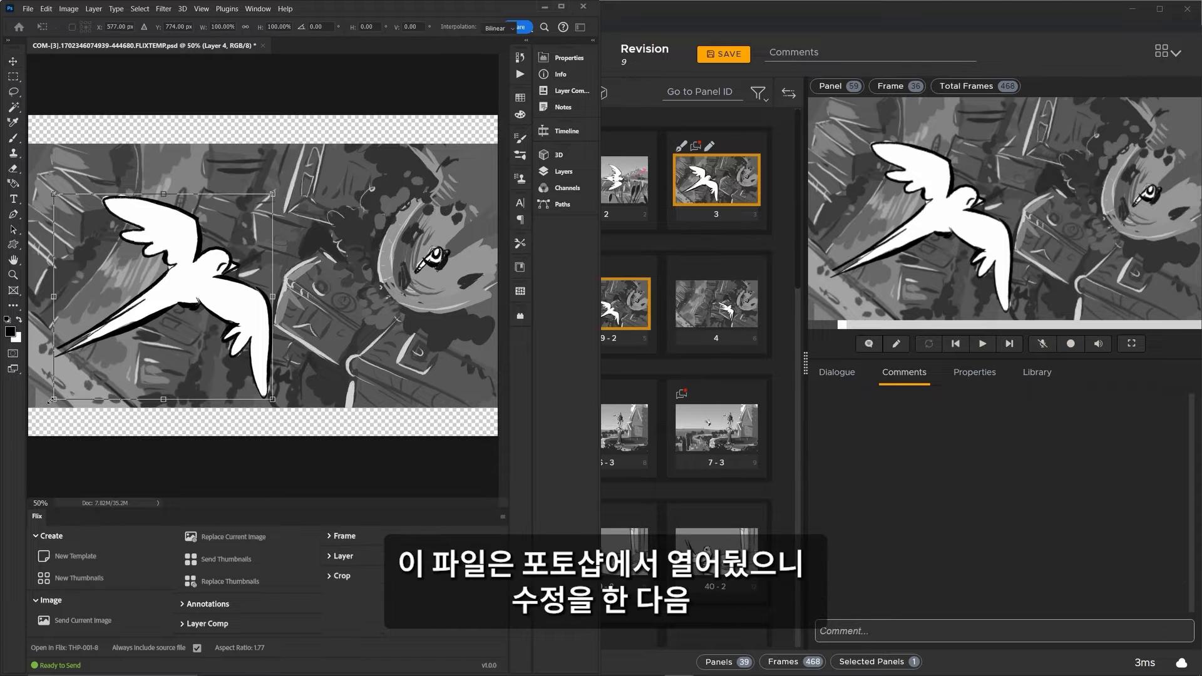
pyautogui.moveTo(64, 401); pyautogui.dragTo(92, 383)
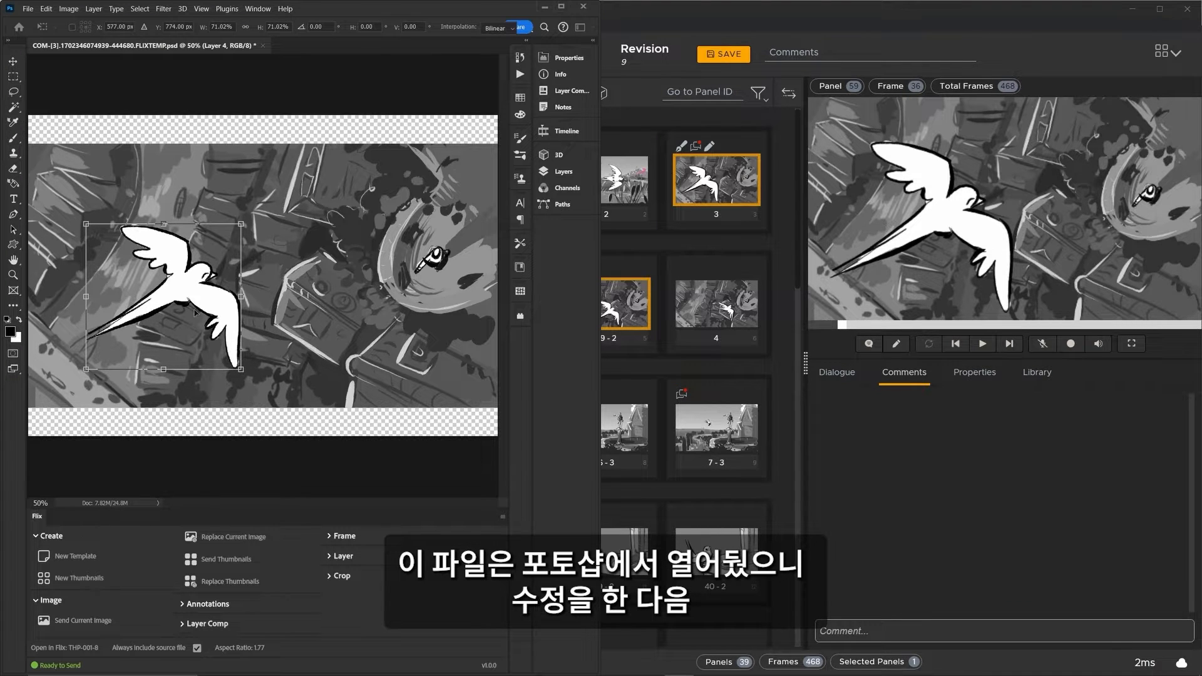
pyautogui.moveTo(195, 312); pyautogui.dragTo(296, 347)
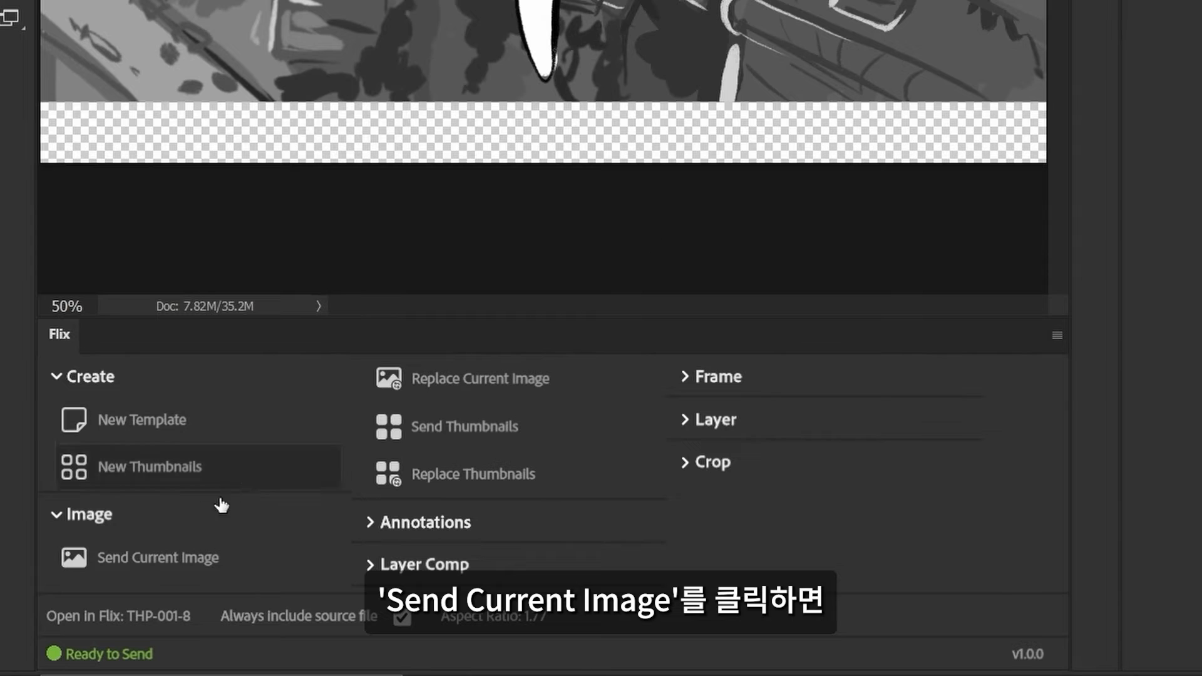
# Send the edited bird image to Flix as a new panel and check it in the Flix Client
pyautogui.click(196, 568)
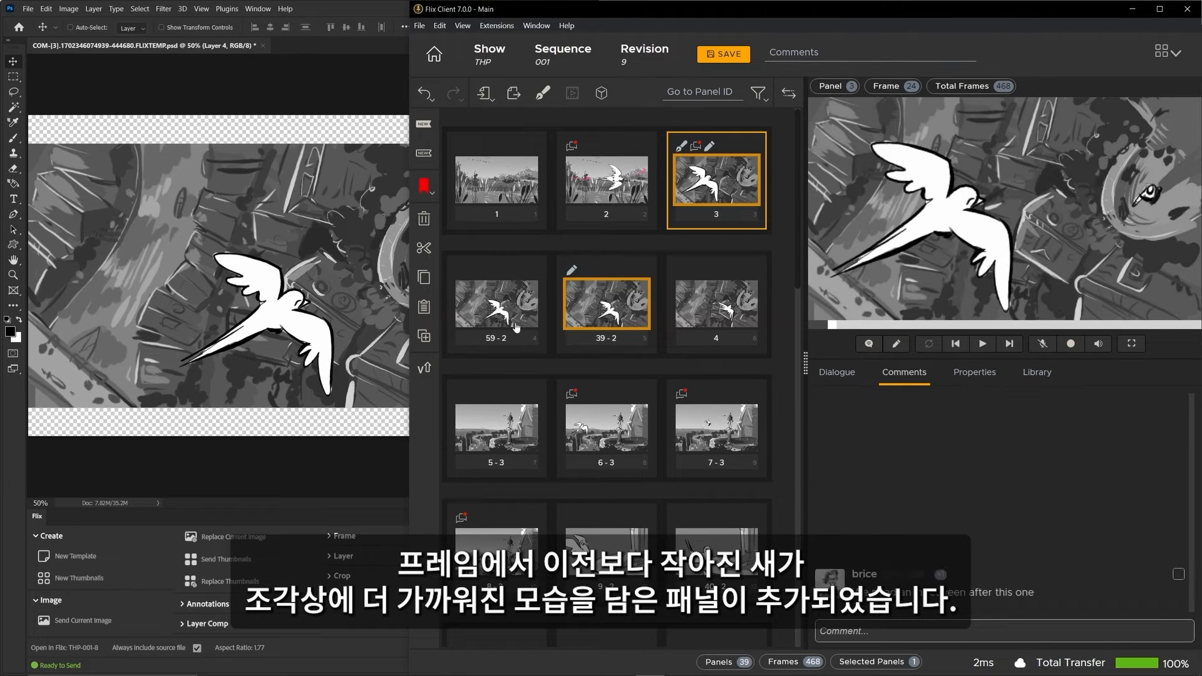
pyautogui.click(614, 319)
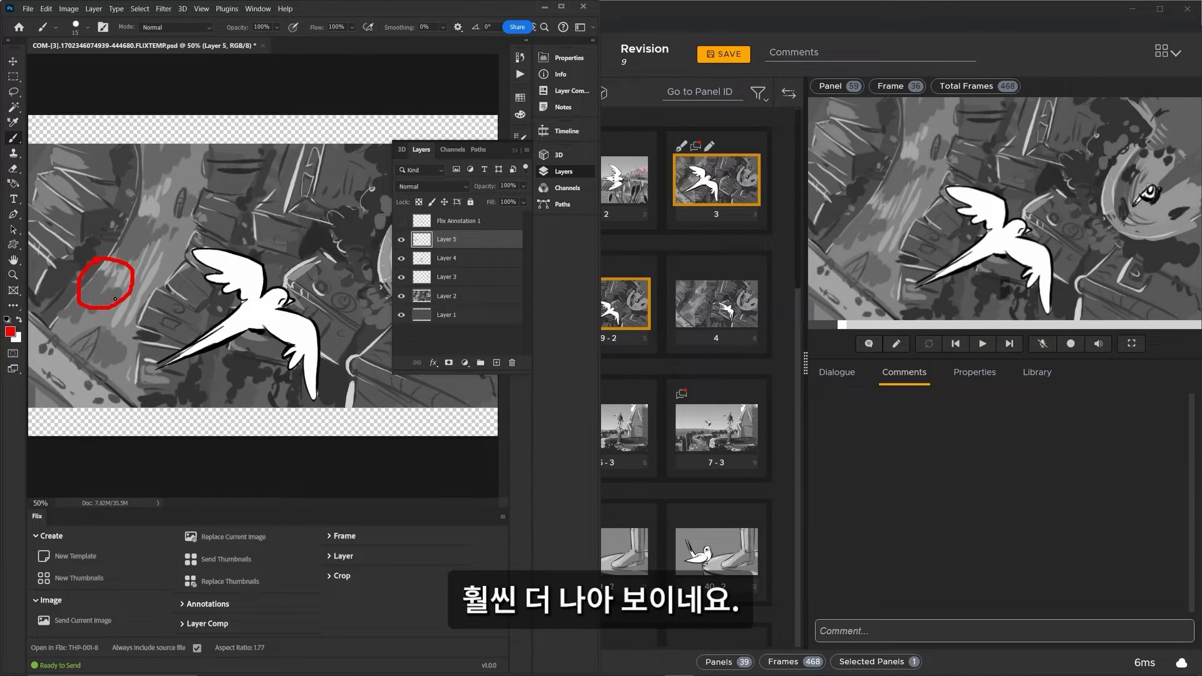
# Draw a red arrow from the circle to the bird on Layer 5 and send the layer to Flix as an annotation
pyautogui.moveTo(119, 305)
pyautogui.mouseDown()
pyautogui.moveTo(175, 326)
pyautogui.moveTo(235, 318)
pyautogui.mouseUp()
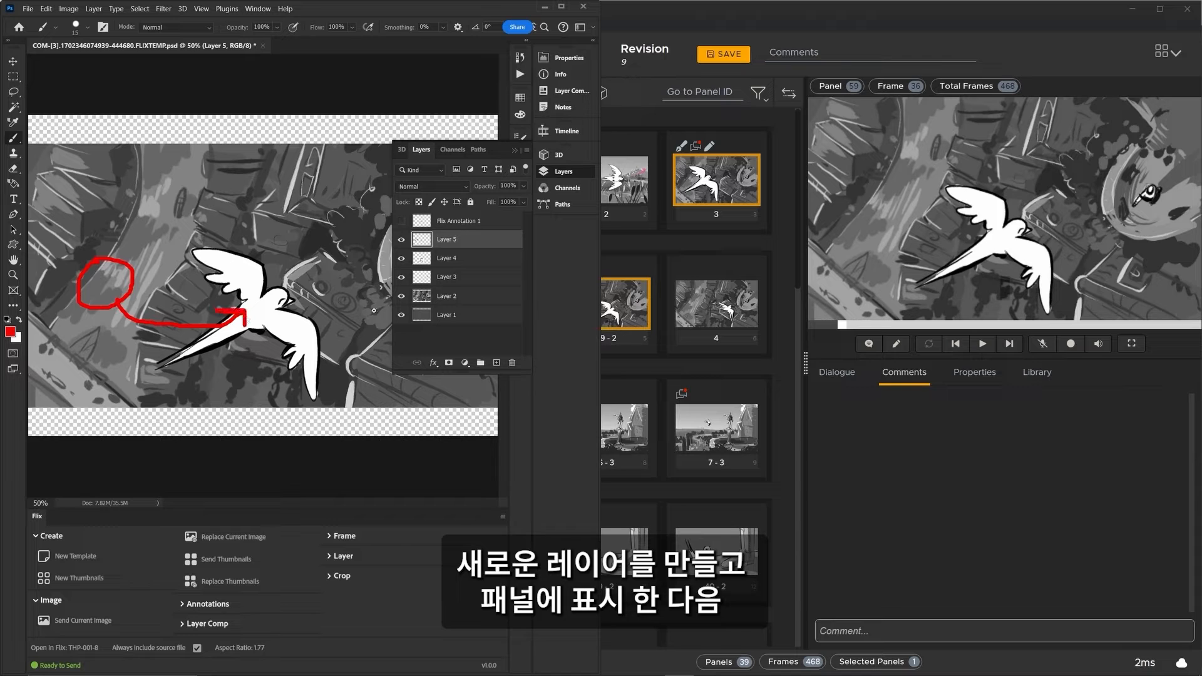
pyautogui.click(181, 604)
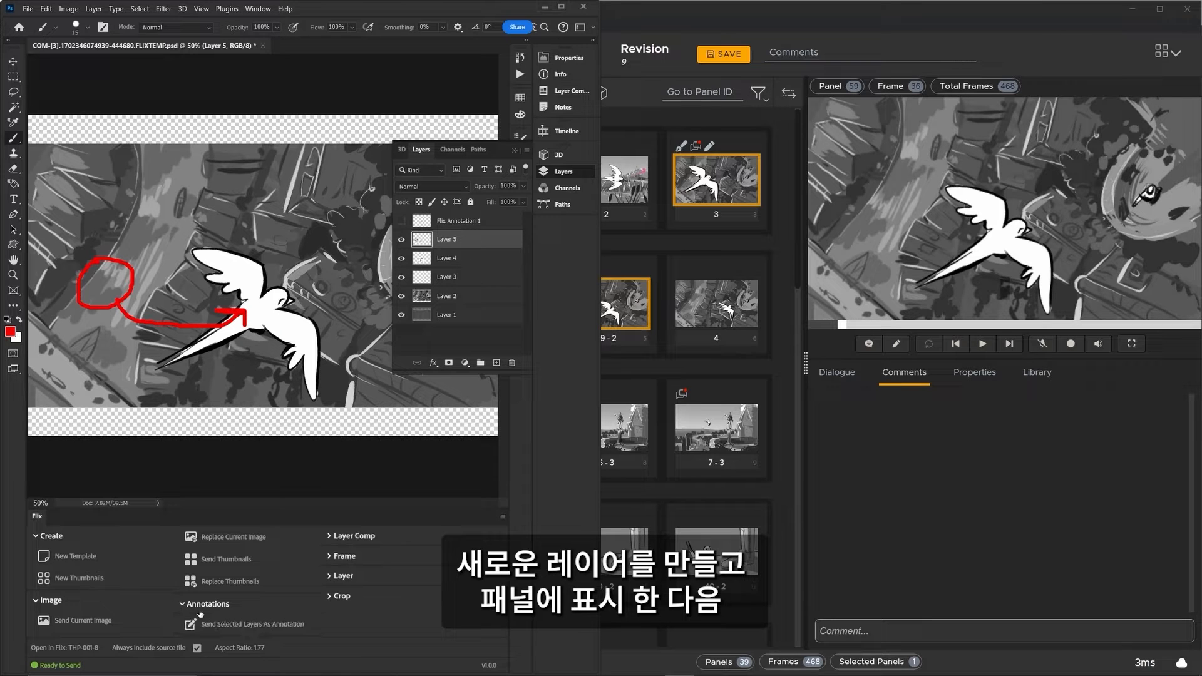
pyautogui.click(237, 625)
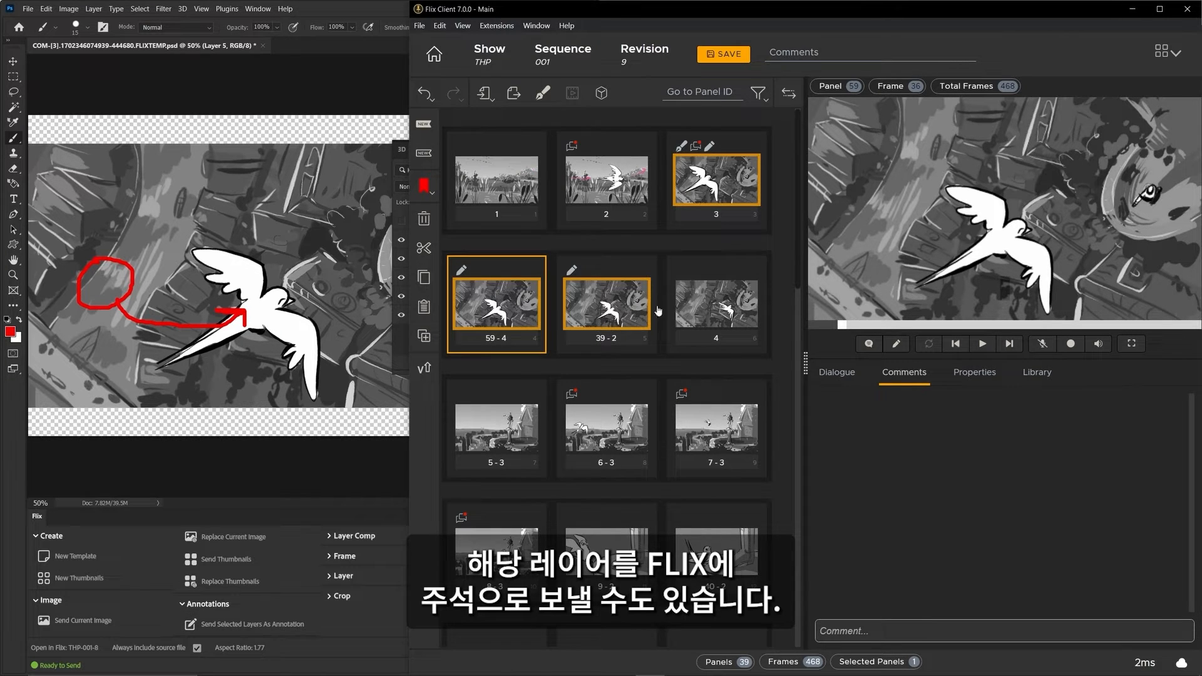
pyautogui.click(896, 344)
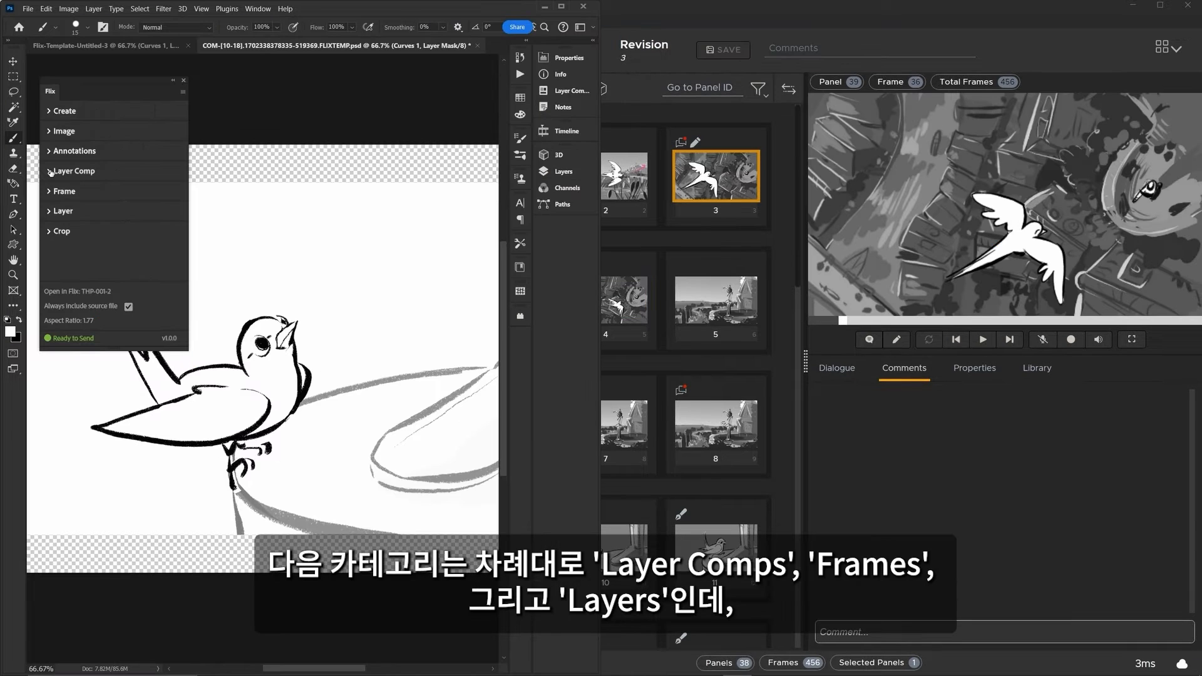
# Expand the Layer Comp, Frame and Layer sections of the Flix plugin
pyautogui.click(50, 172)
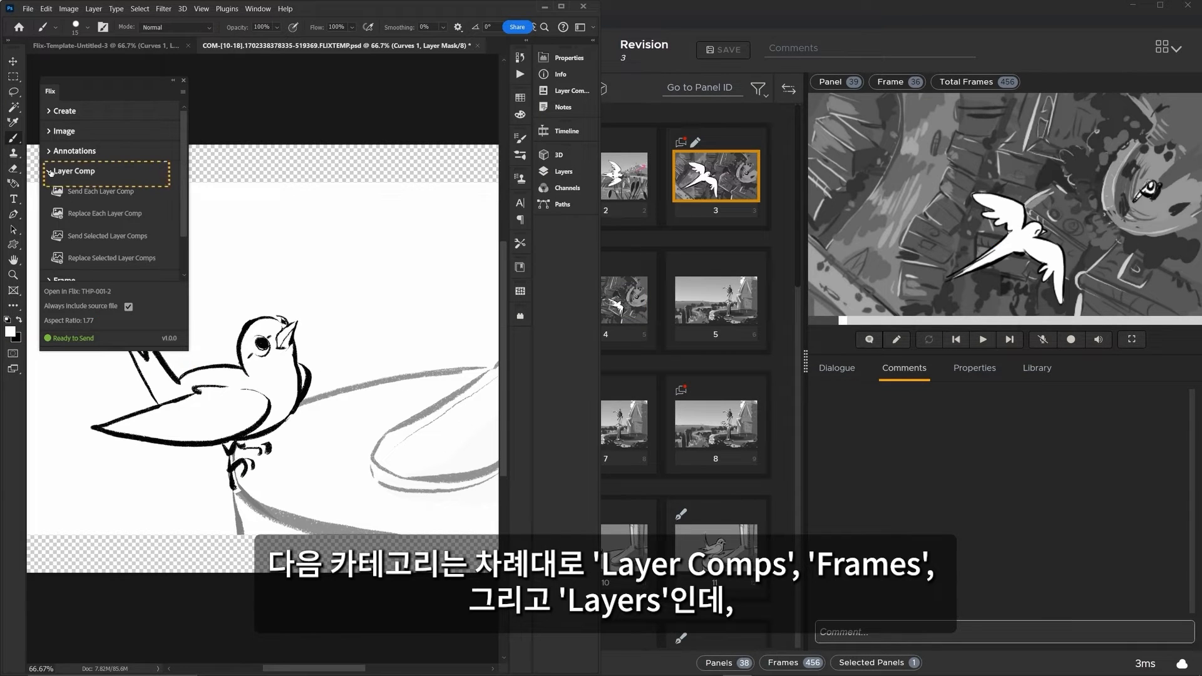
pyautogui.click(65, 281)
pyautogui.click(62, 390)
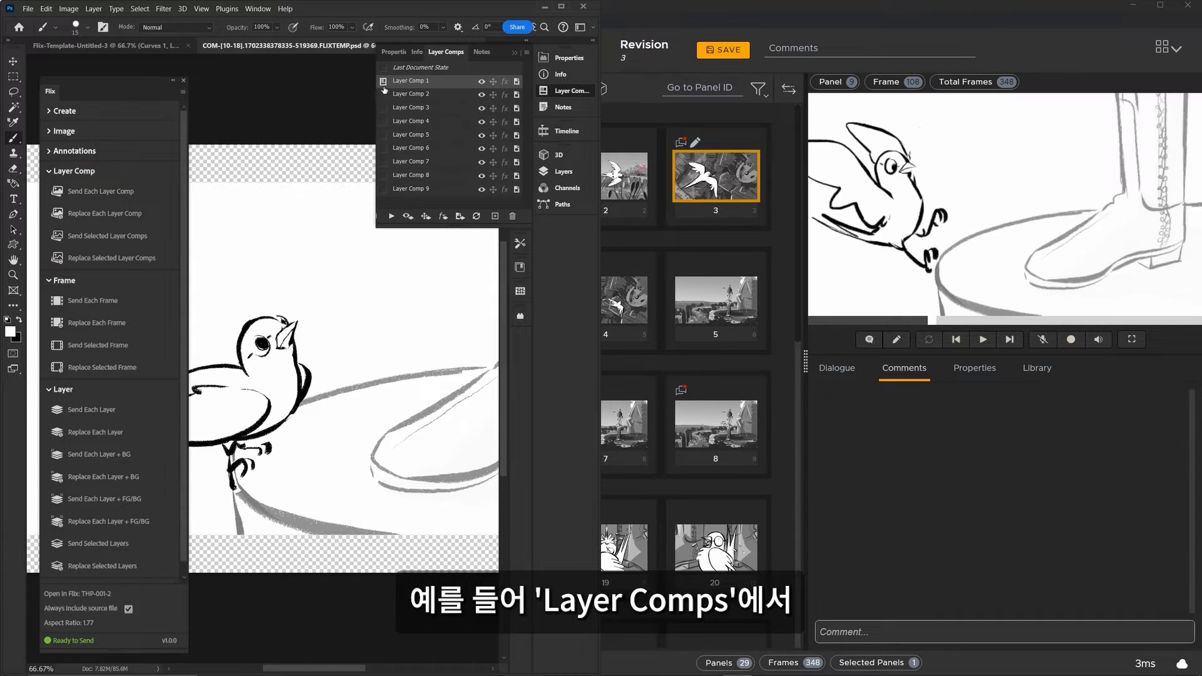
# Preview Layer Comps 2 to 7 one after another and send each layer comp to Flix
pyautogui.click(384, 94)
pyautogui.click(384, 108)
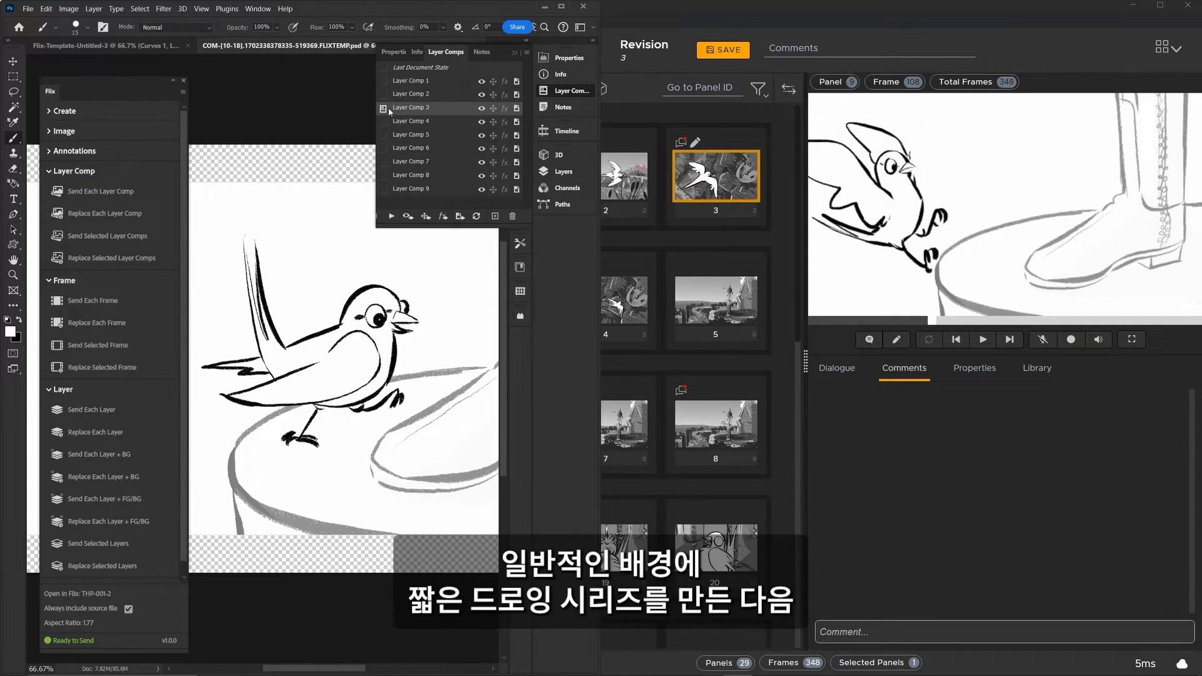
pyautogui.click(386, 121)
pyautogui.click(386, 135)
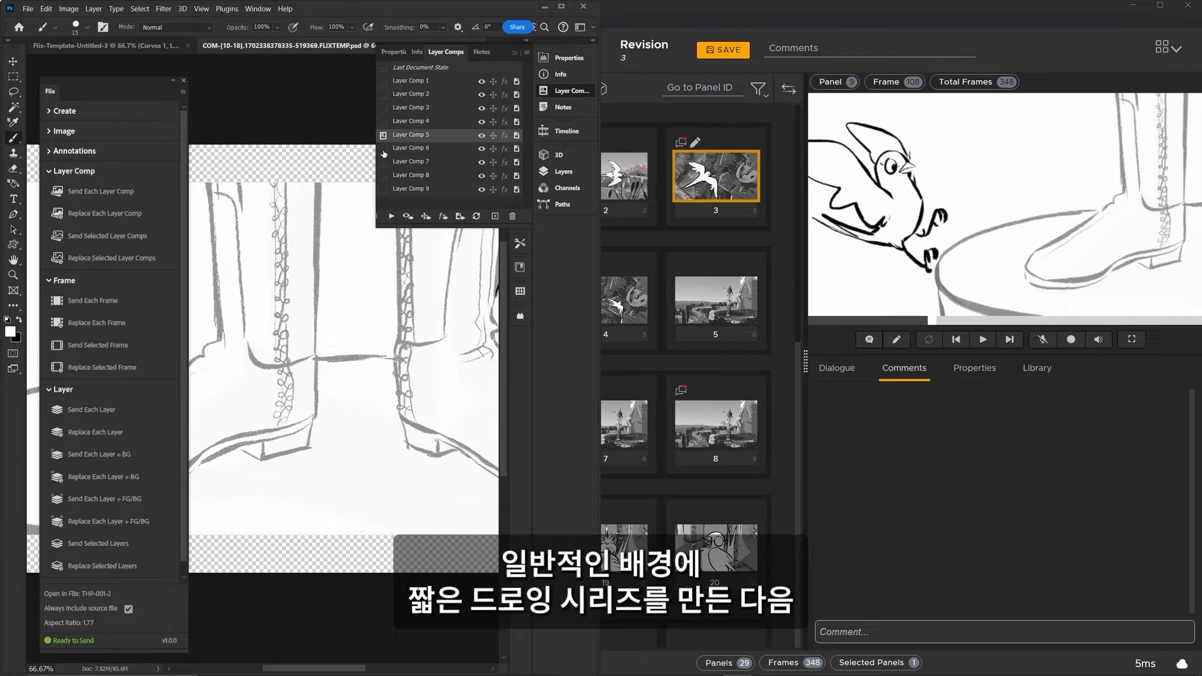
pyautogui.click(384, 148)
pyautogui.click(384, 164)
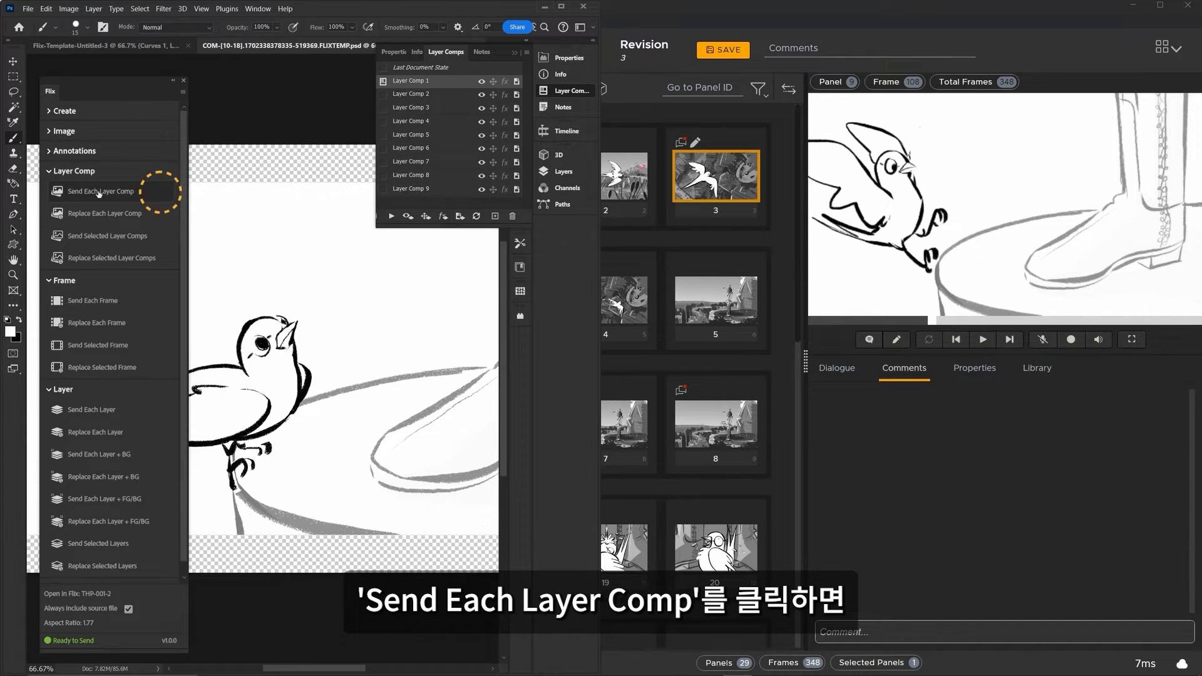
pyautogui.click(98, 192)
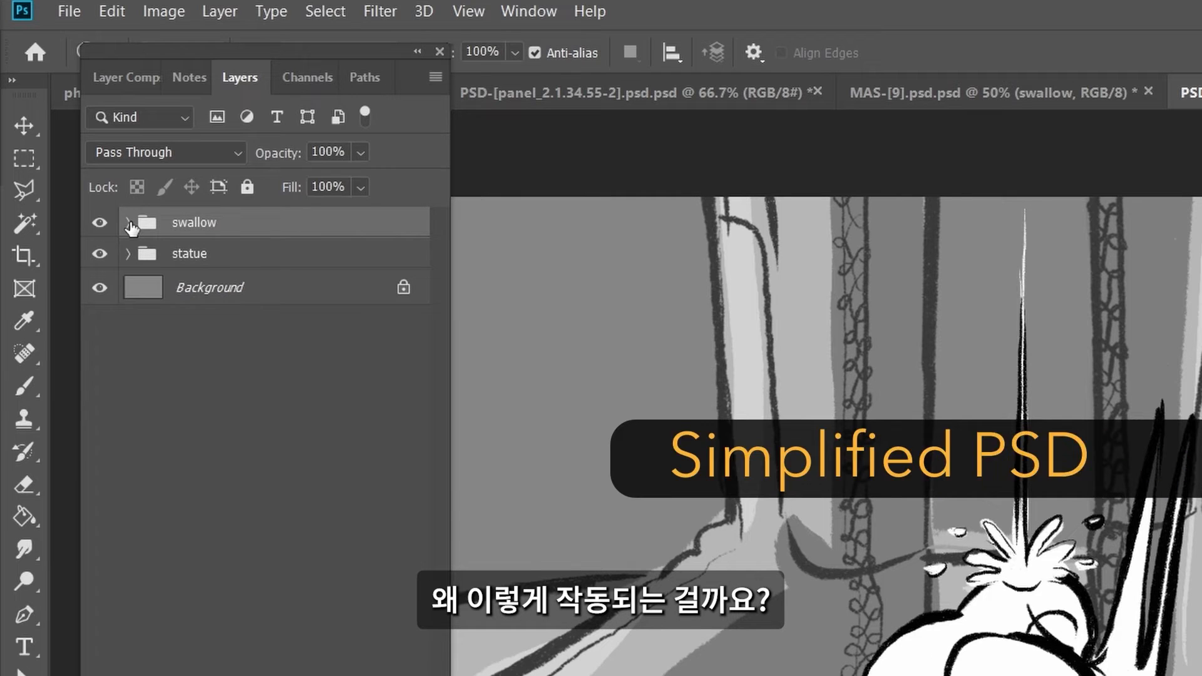
# Examine the contents of the swallow and statue groups in the simplified PSD
pyautogui.click(128, 223)
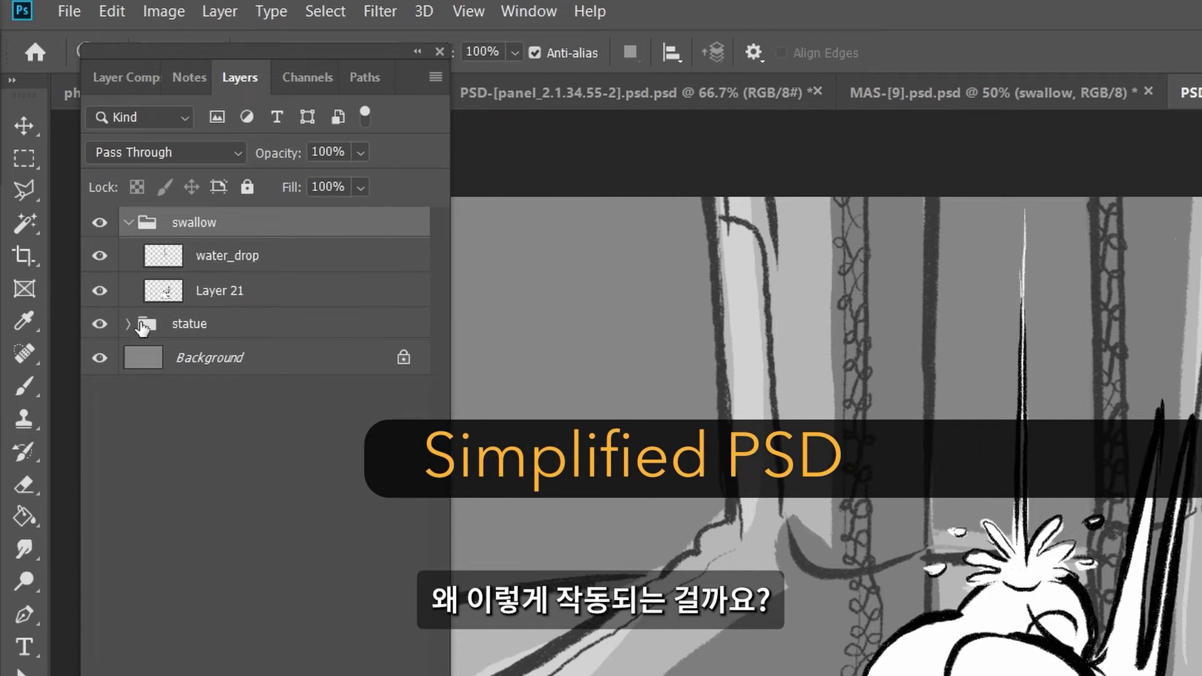
pyautogui.click(129, 325)
pyautogui.click(129, 325)
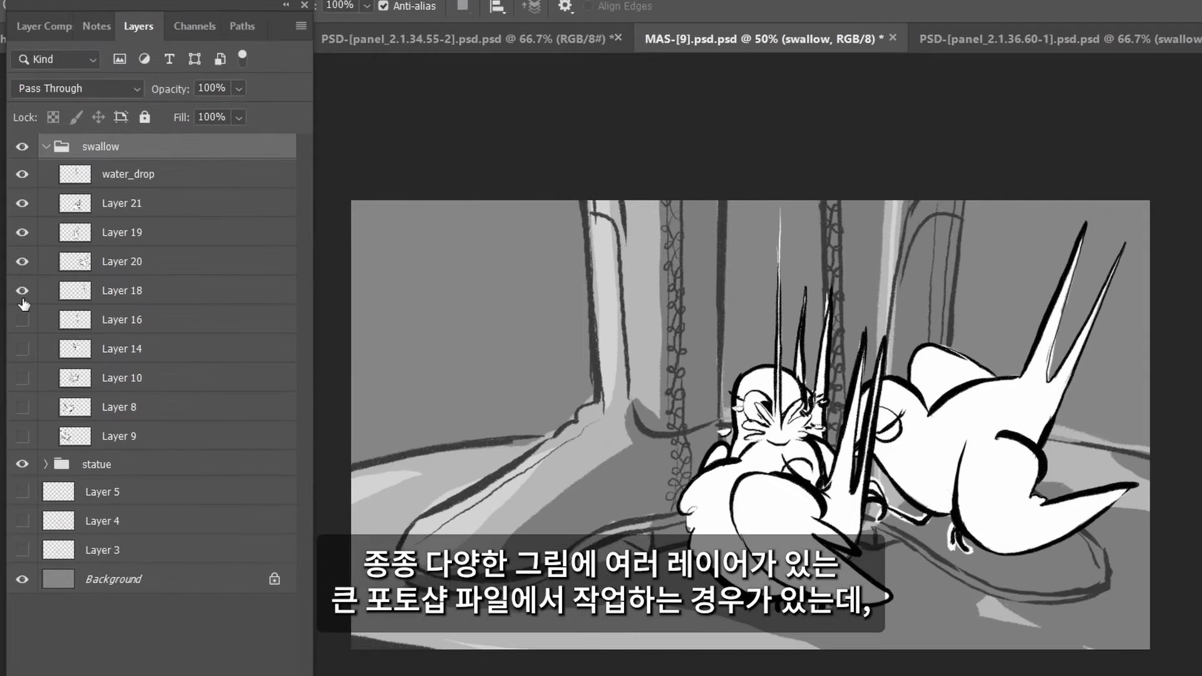
# In MAS-[9].psd's swallow group, show Layer 9 and hide Layers 18 to 21 and Layer 10
pyautogui.click(25, 436)
pyautogui.moveTo(22, 491)
pyautogui.mouseDown()
pyautogui.moveTo(23, 550)
pyautogui.moveTo(23, 484)
pyautogui.mouseUp()
pyautogui.moveTo(23, 295); pyautogui.dragTo(26, 202)
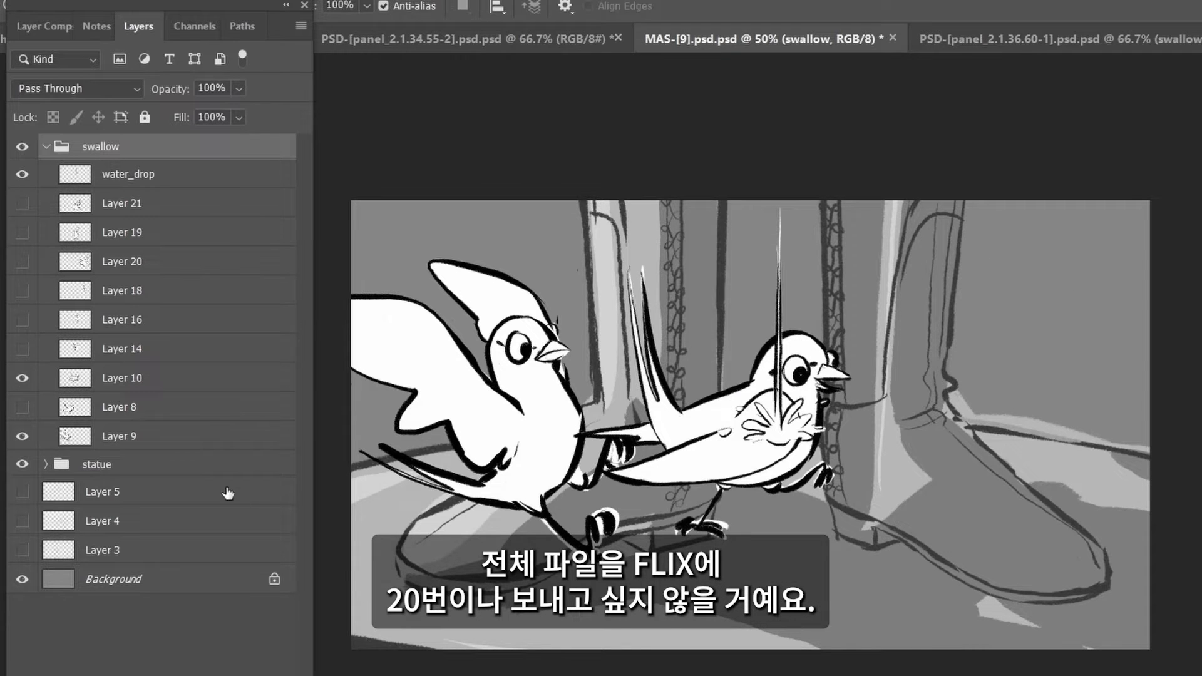
pyautogui.click(22, 378)
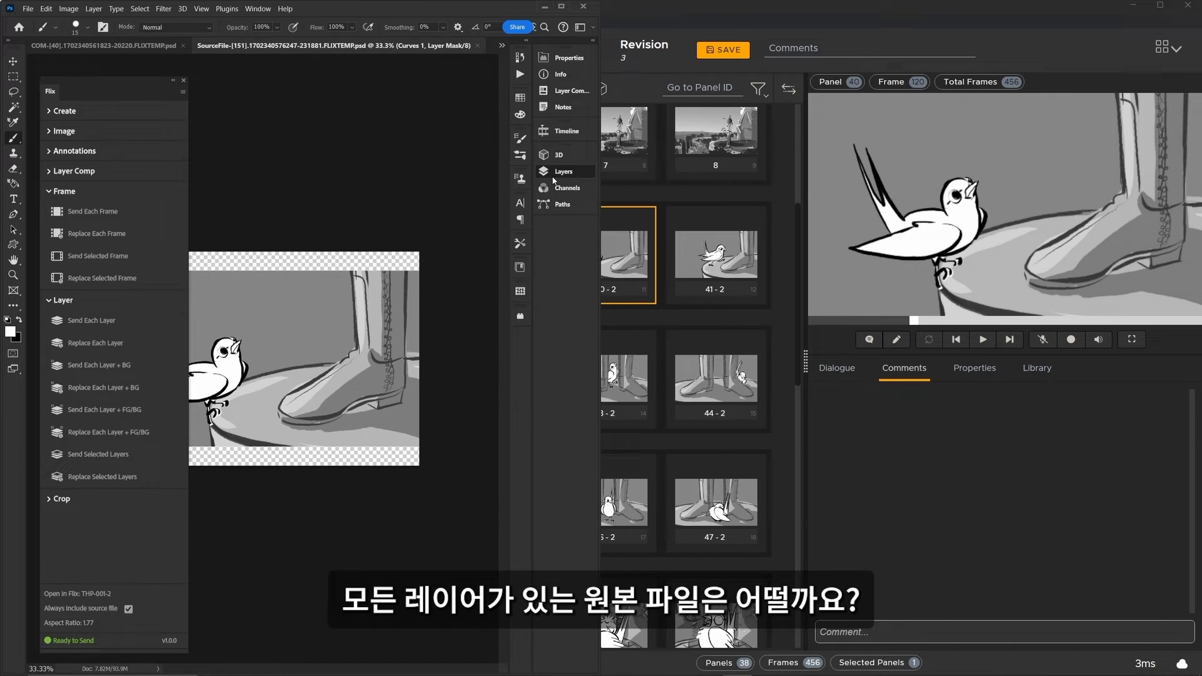
# Examine the layer stack of the source PSD, then display the related and source files of panel 40-2 in Flix
pyautogui.click(563, 171)
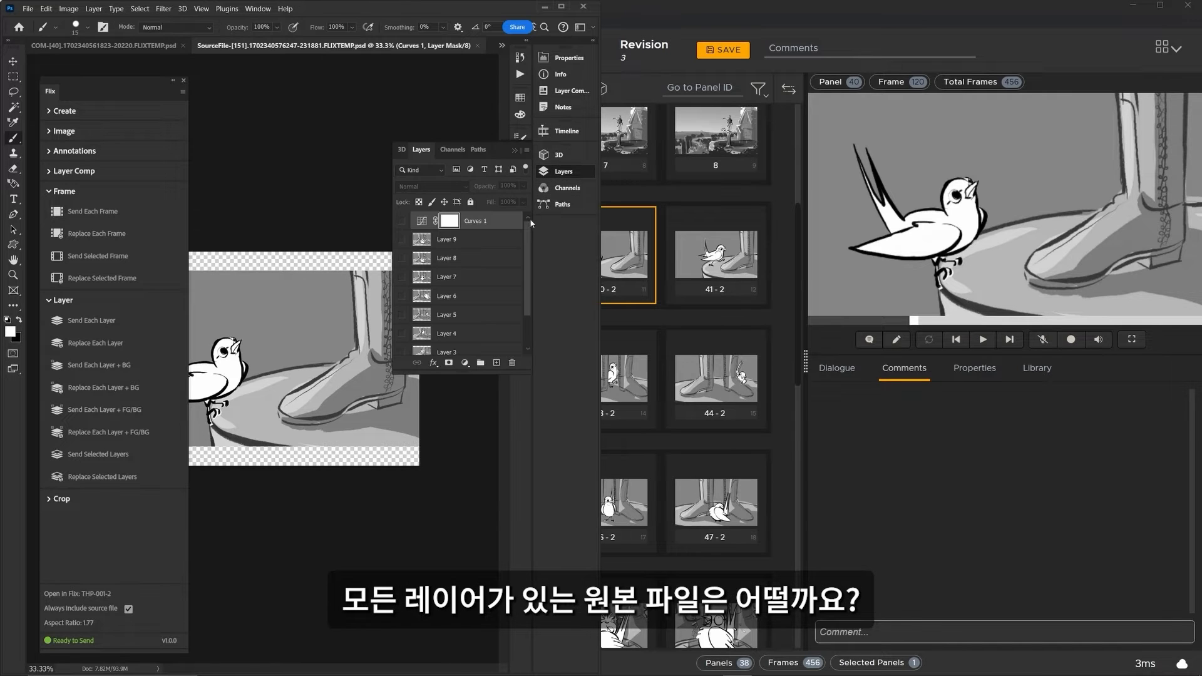
pyautogui.moveTo(529, 228)
pyautogui.mouseDown()
pyautogui.moveTo(530, 296)
pyautogui.moveTo(530, 229)
pyautogui.mouseUp()
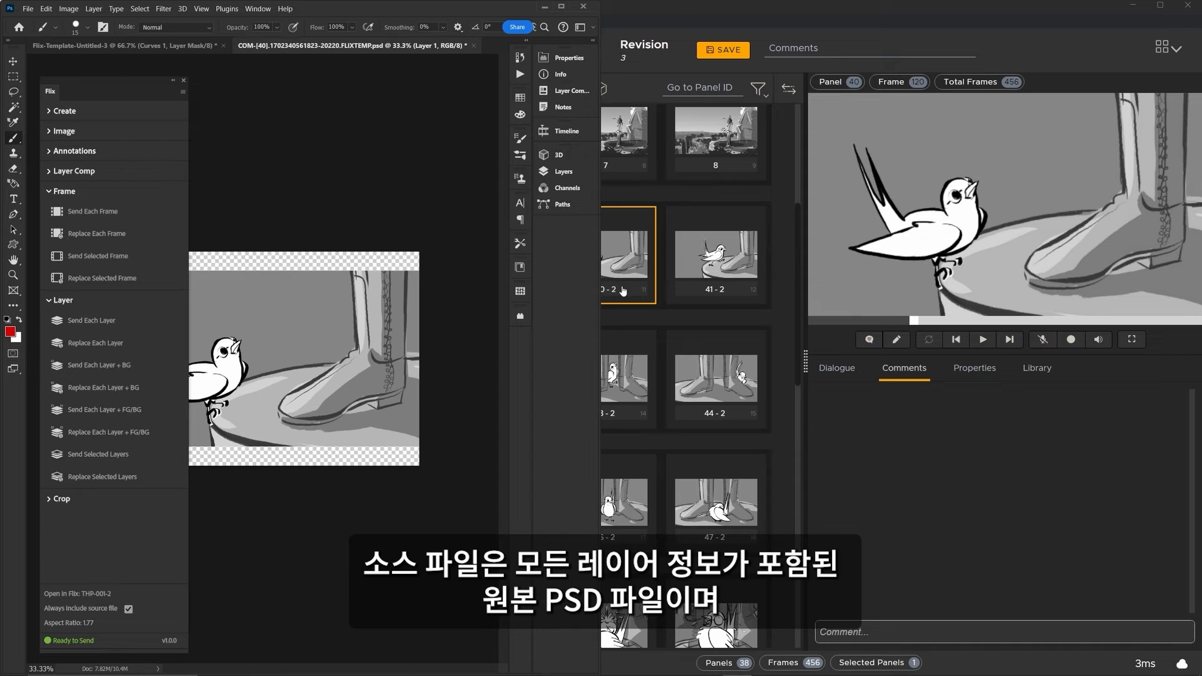
pyautogui.click(621, 290)
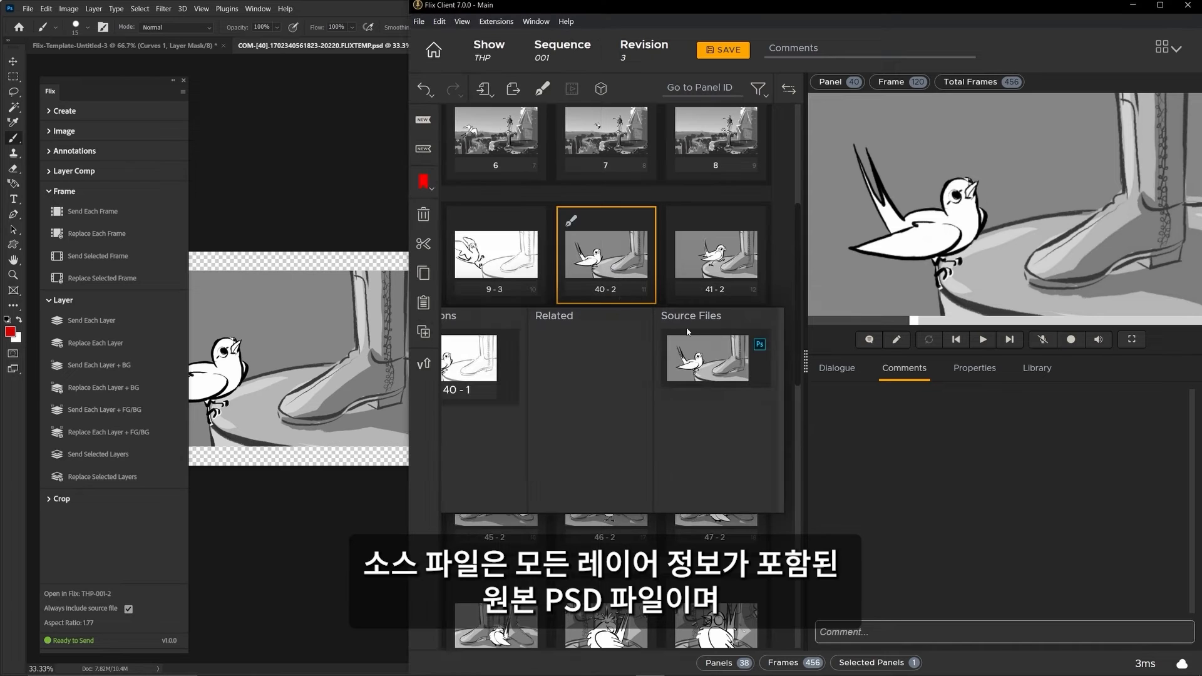
# Open the source PSD of panel 40-2 in Photoshop and examine its layer stack
pyautogui.click(761, 348)
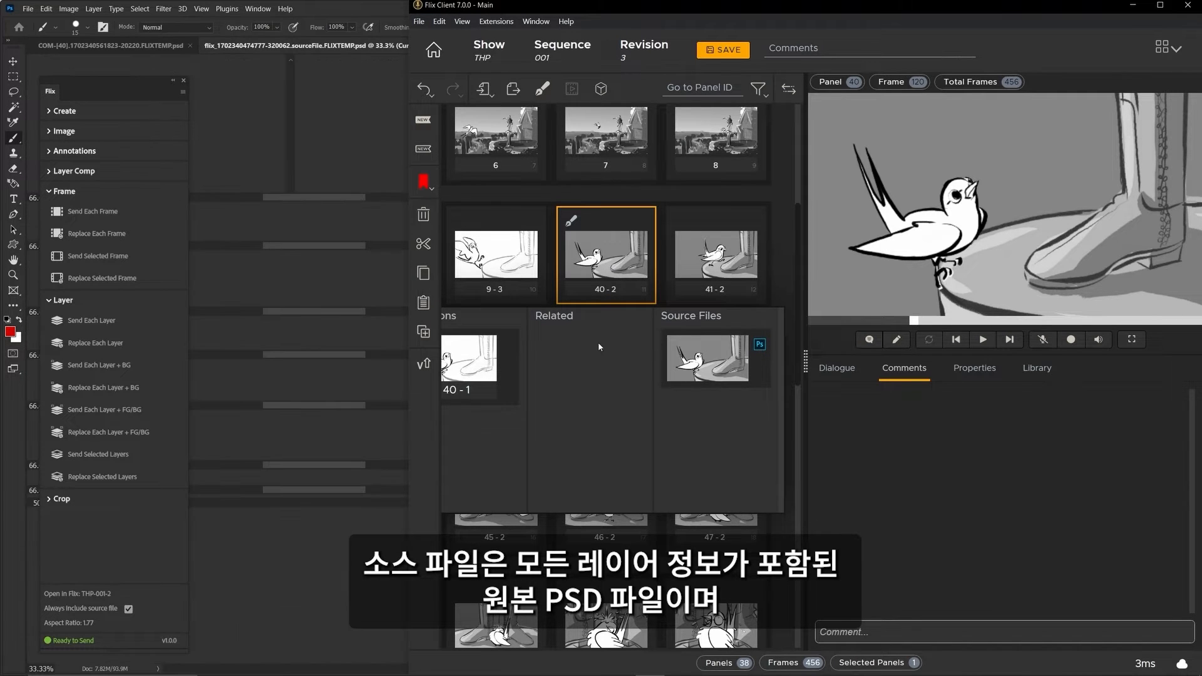
pyautogui.click(330, 187)
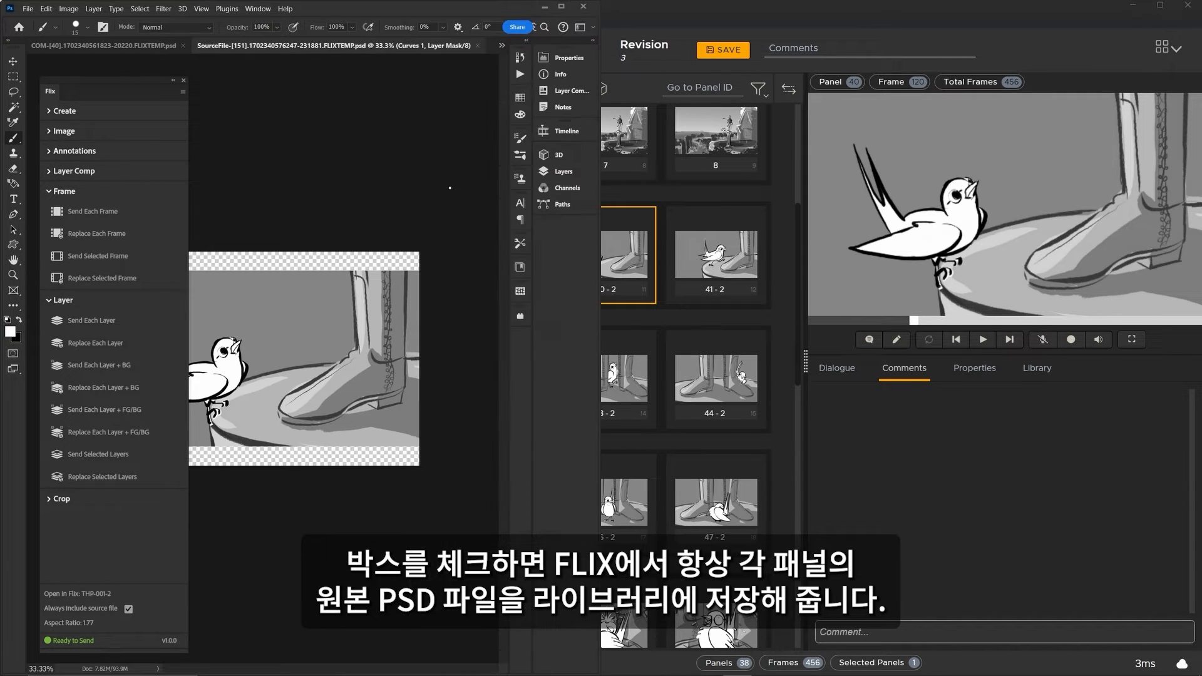
pyautogui.click(553, 176)
pyautogui.moveTo(528, 228); pyautogui.dragTo(530, 315)
pyautogui.moveTo(530, 273); pyautogui.dragTo(529, 229)
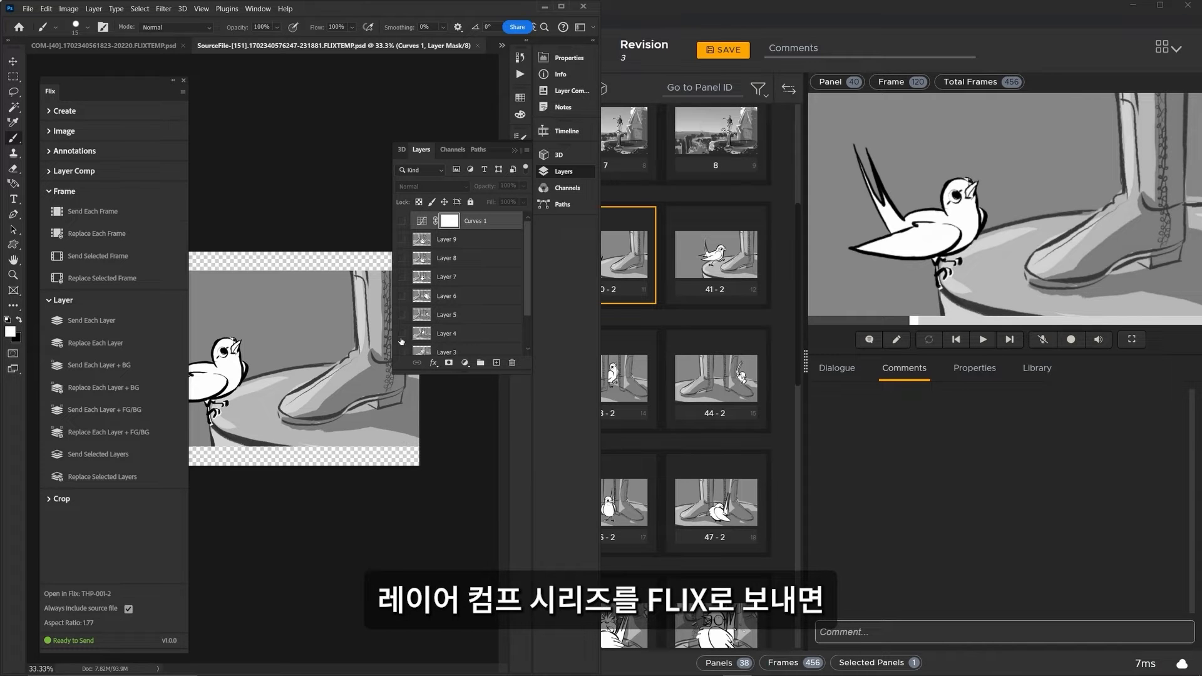
# Display the versions and source files of panel 40-2 in Flix, then return to the layers of the PSD in Photoshop
pyautogui.click(723, 324)
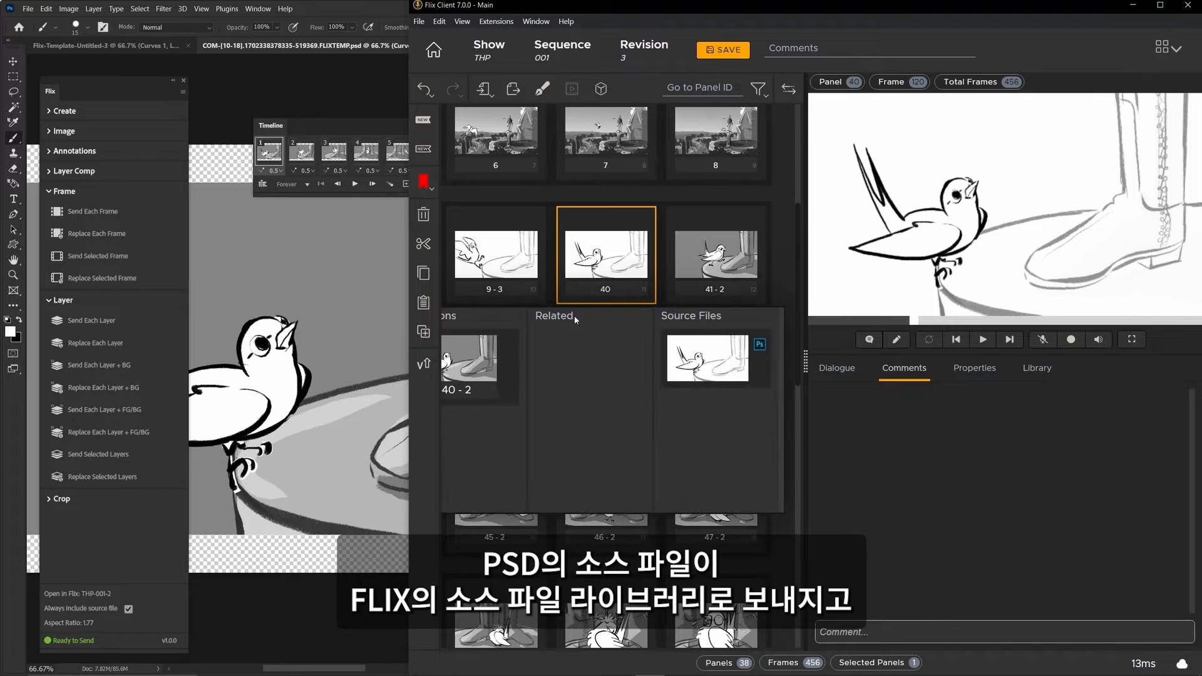
pyautogui.click(604, 295)
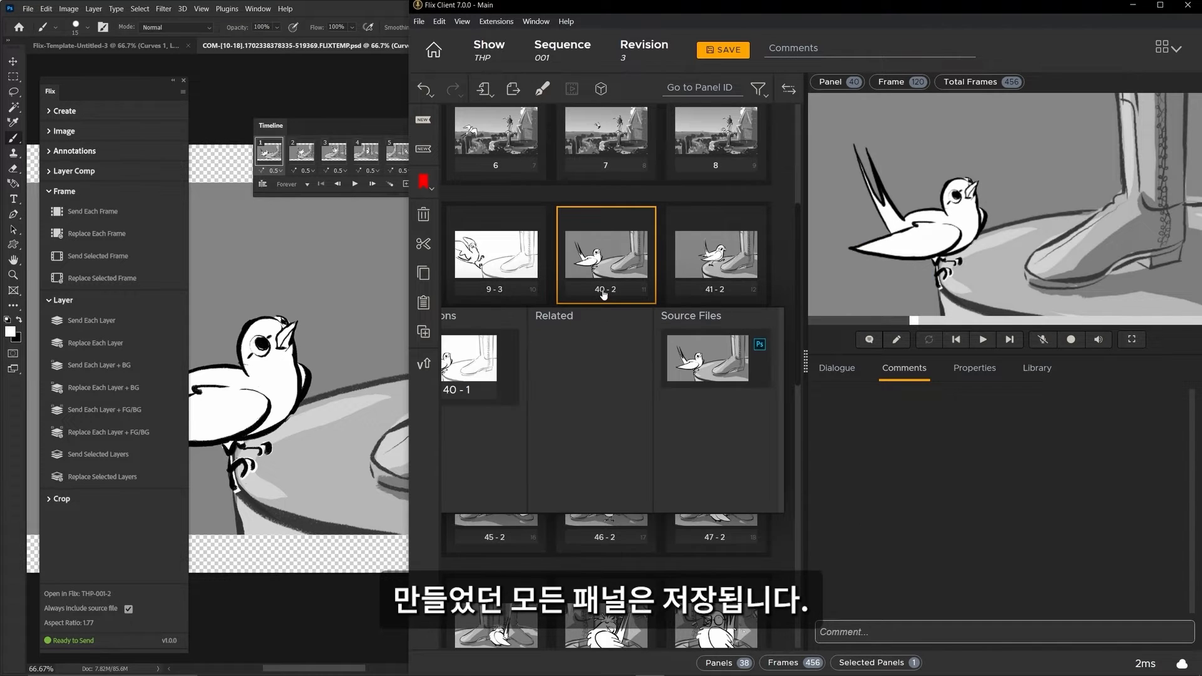
pyautogui.click(363, 350)
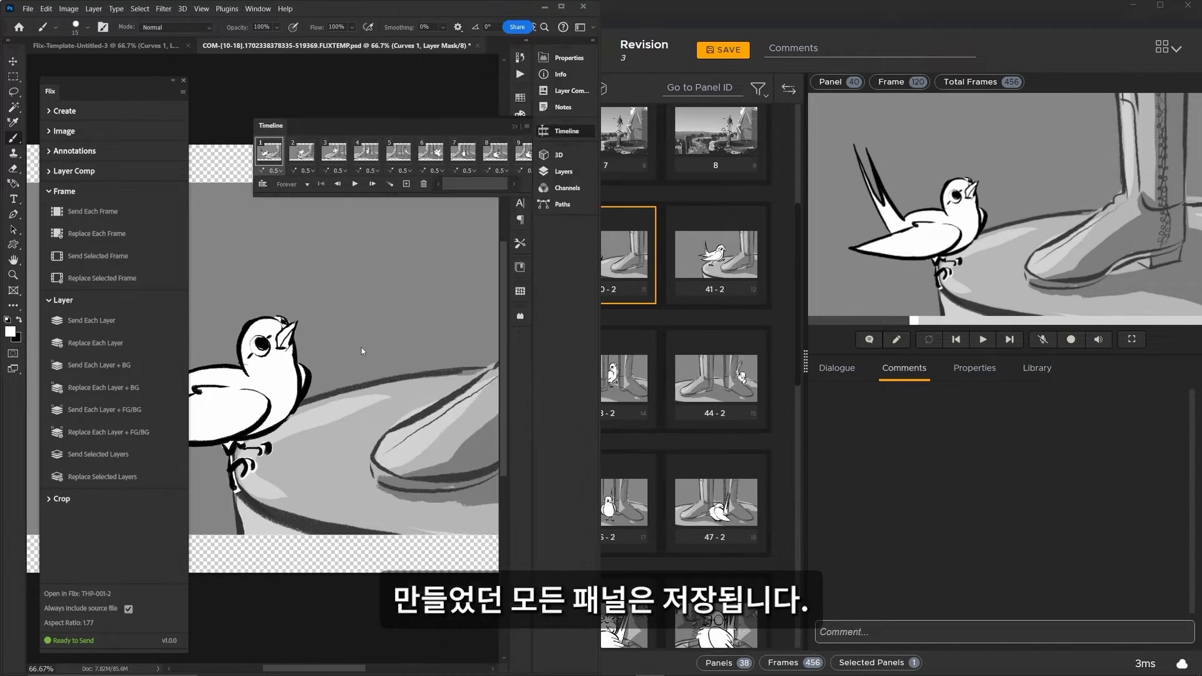
pyautogui.click(564, 172)
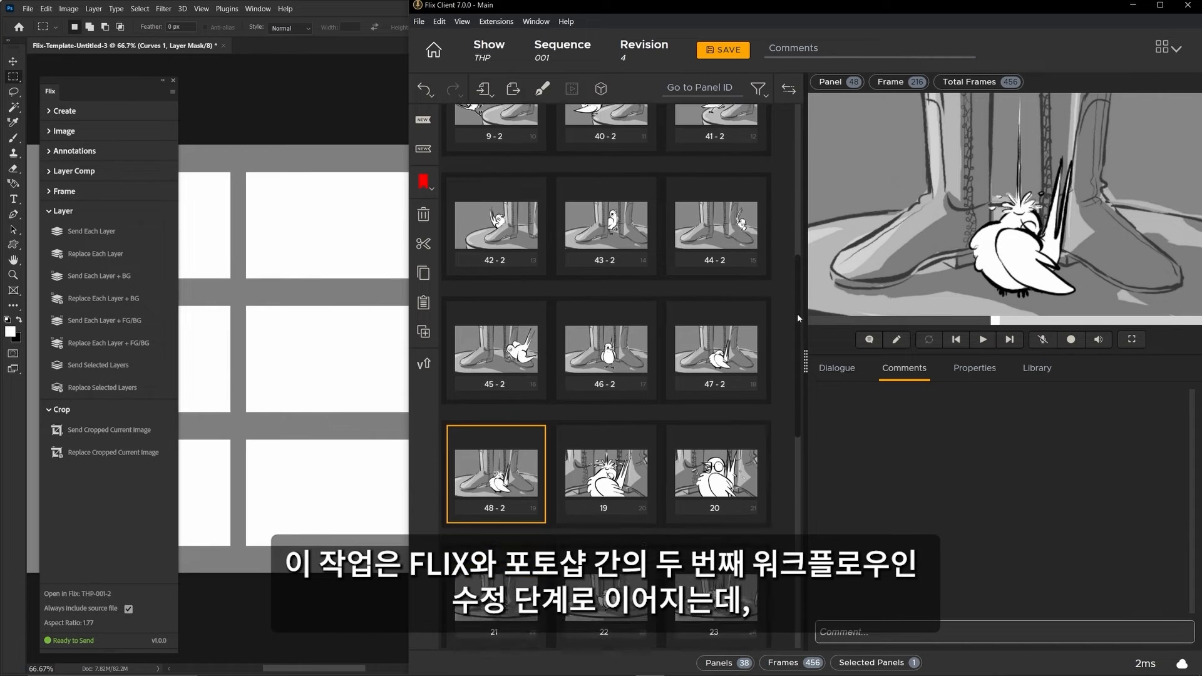
# Open panel 37-2 from Flix in Photoshop and inspect its layers
pyautogui.moveTo(798, 313); pyautogui.dragTo(803, 528)
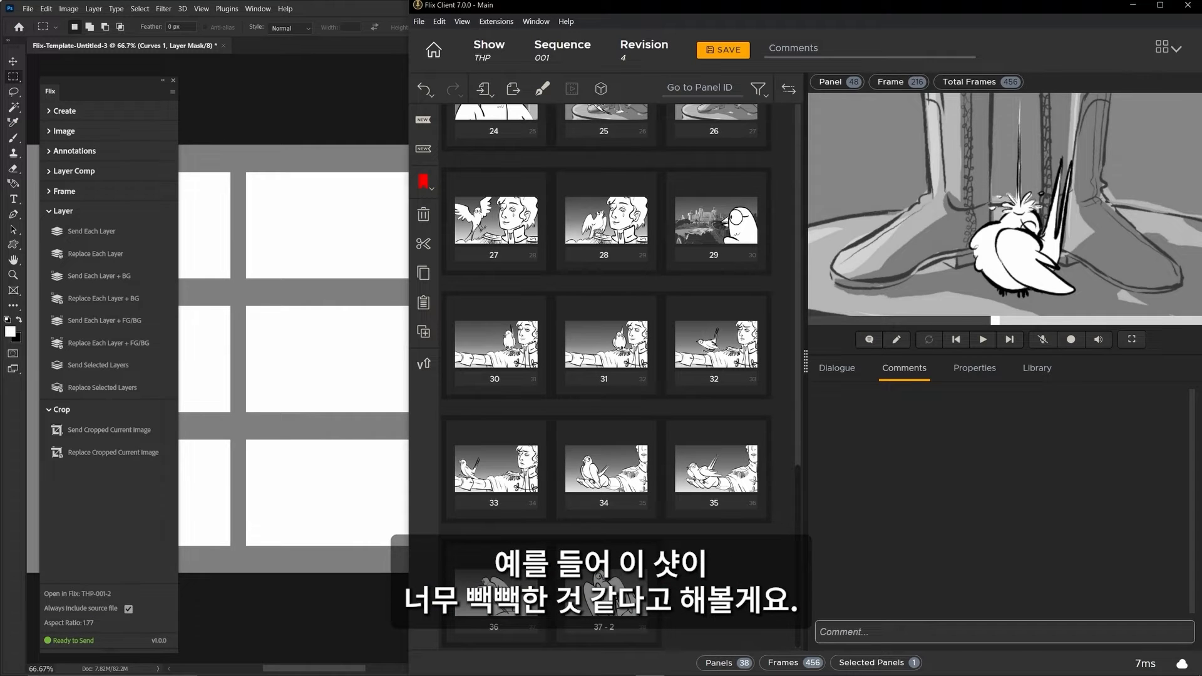
pyautogui.click(599, 619)
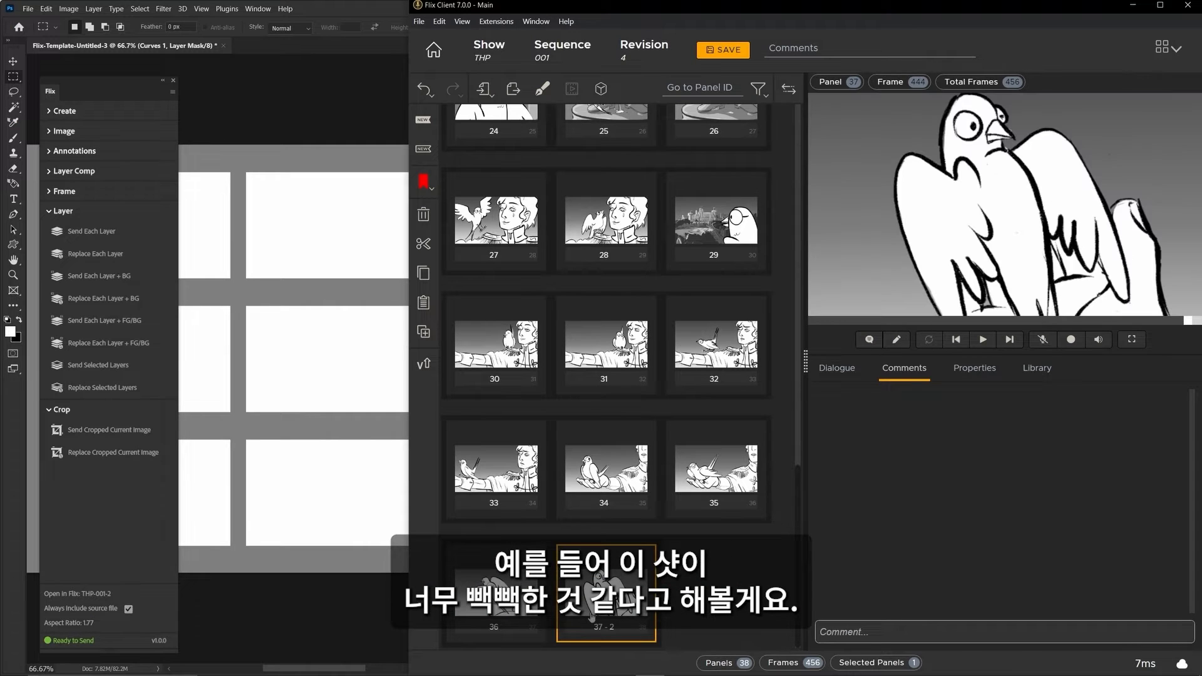
pyautogui.doubleClick(621, 625)
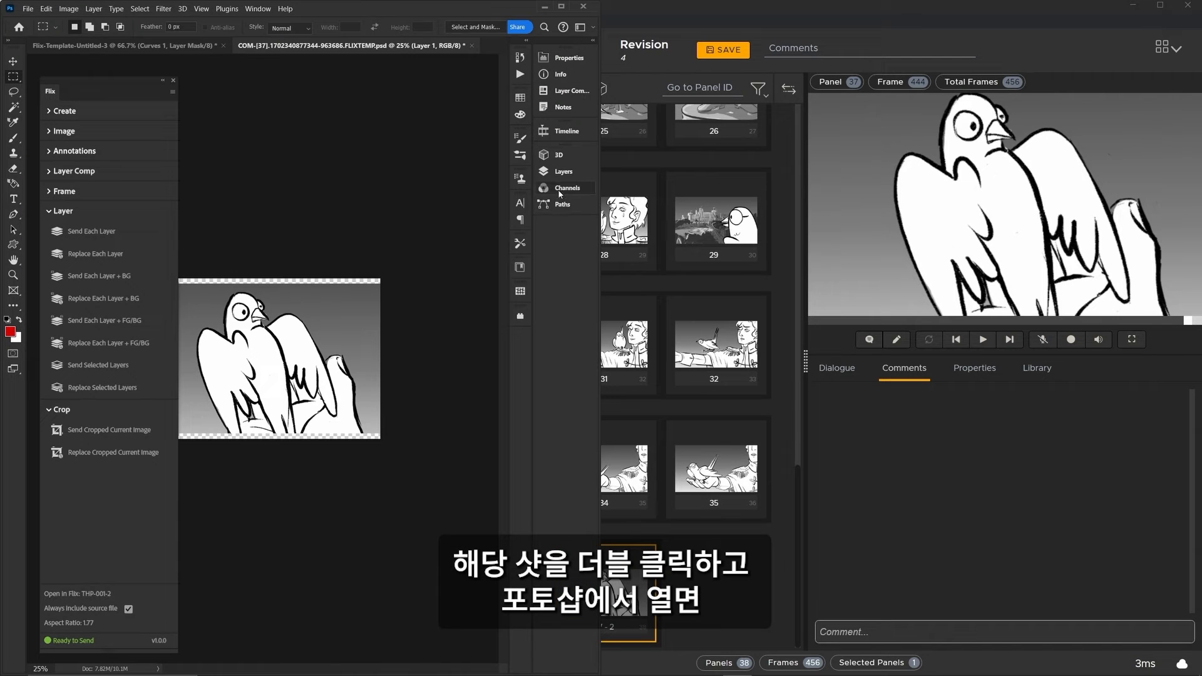
pyautogui.click(563, 172)
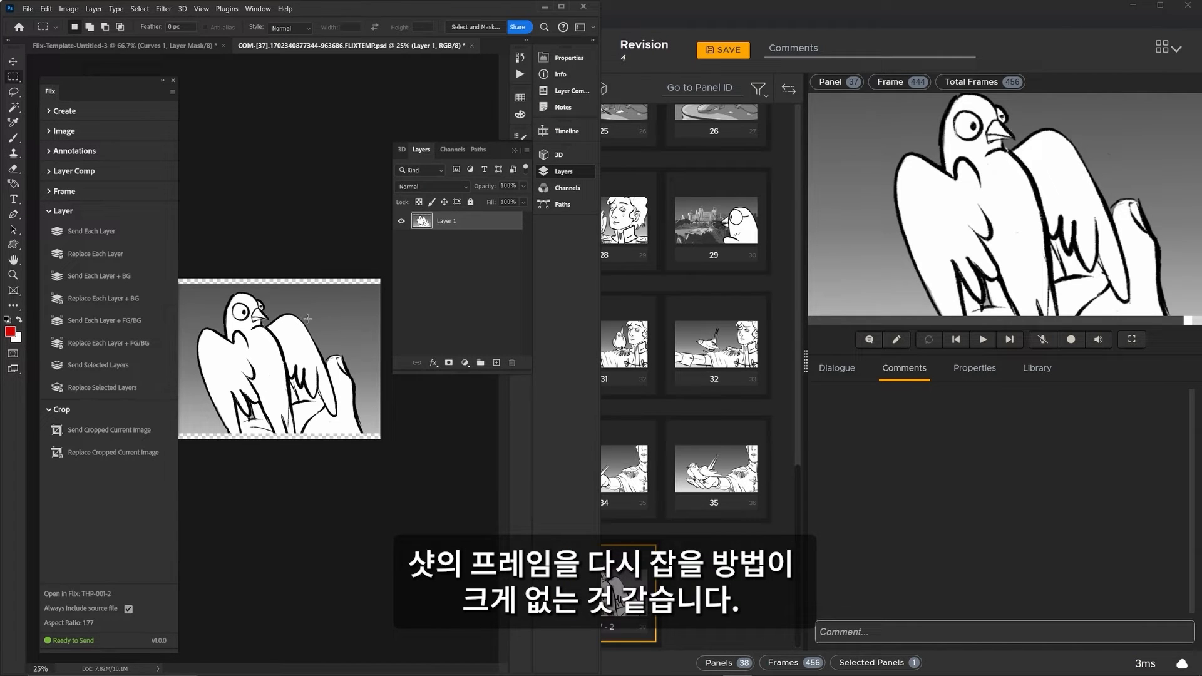
pyautogui.click(562, 172)
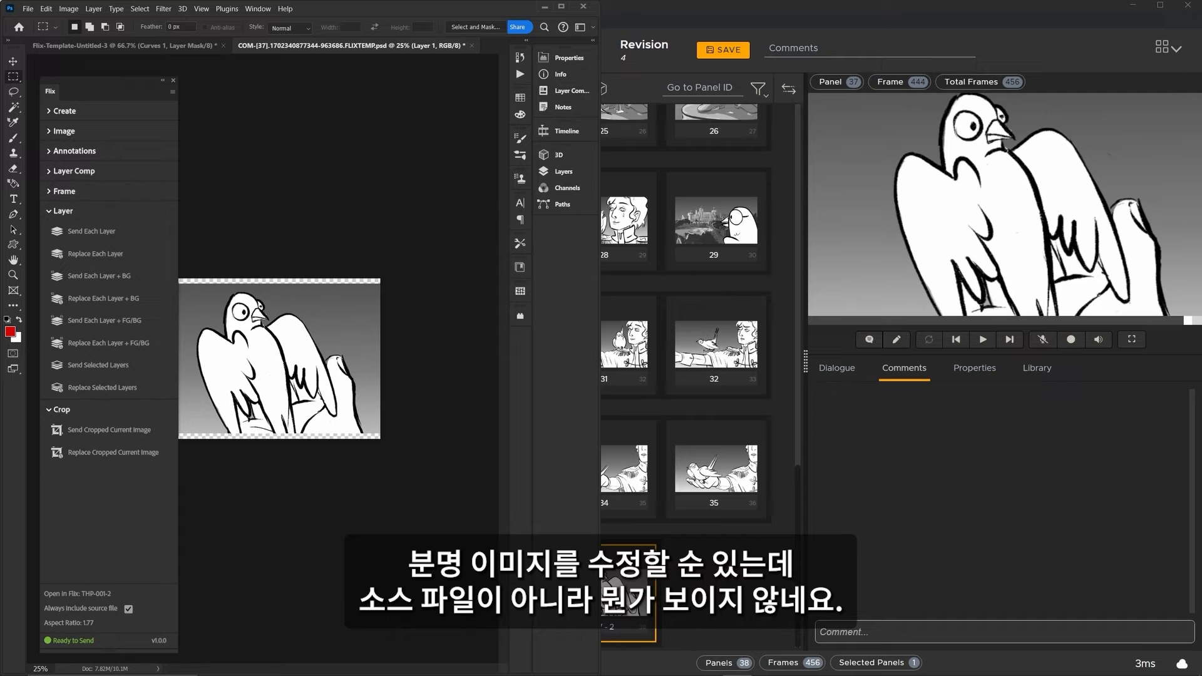
# Display the source files of panel 37-2 in Flix and open its source PSD in Photoshop
pyautogui.click(629, 610)
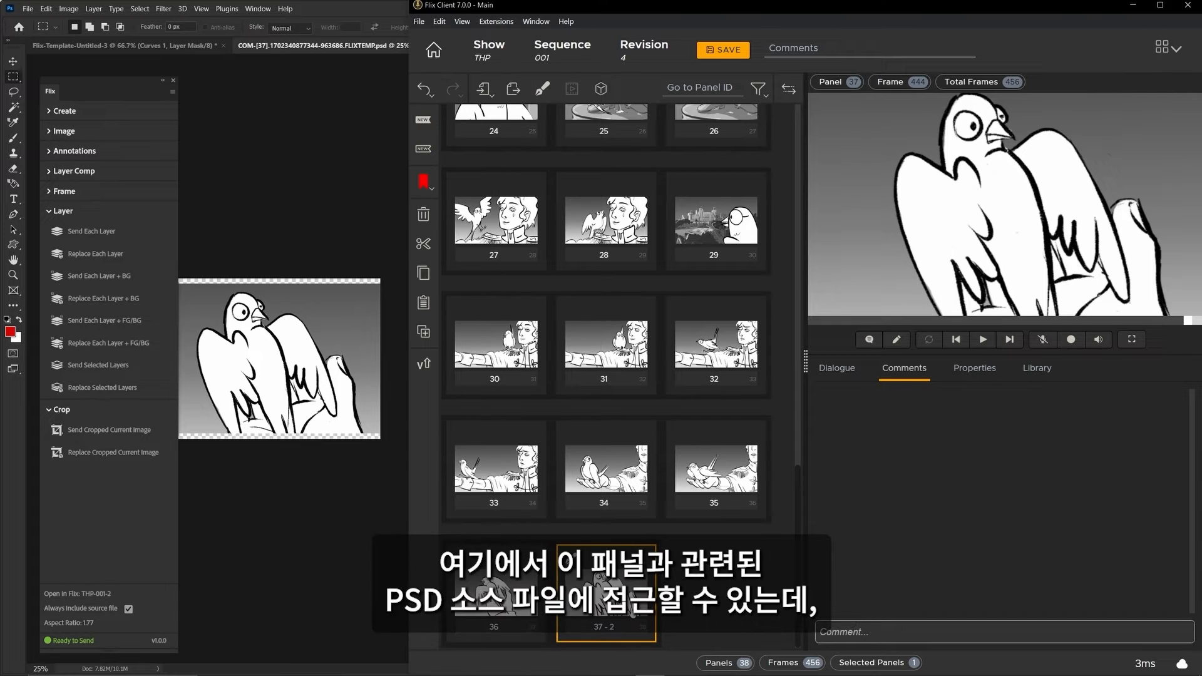
pyautogui.click(622, 631)
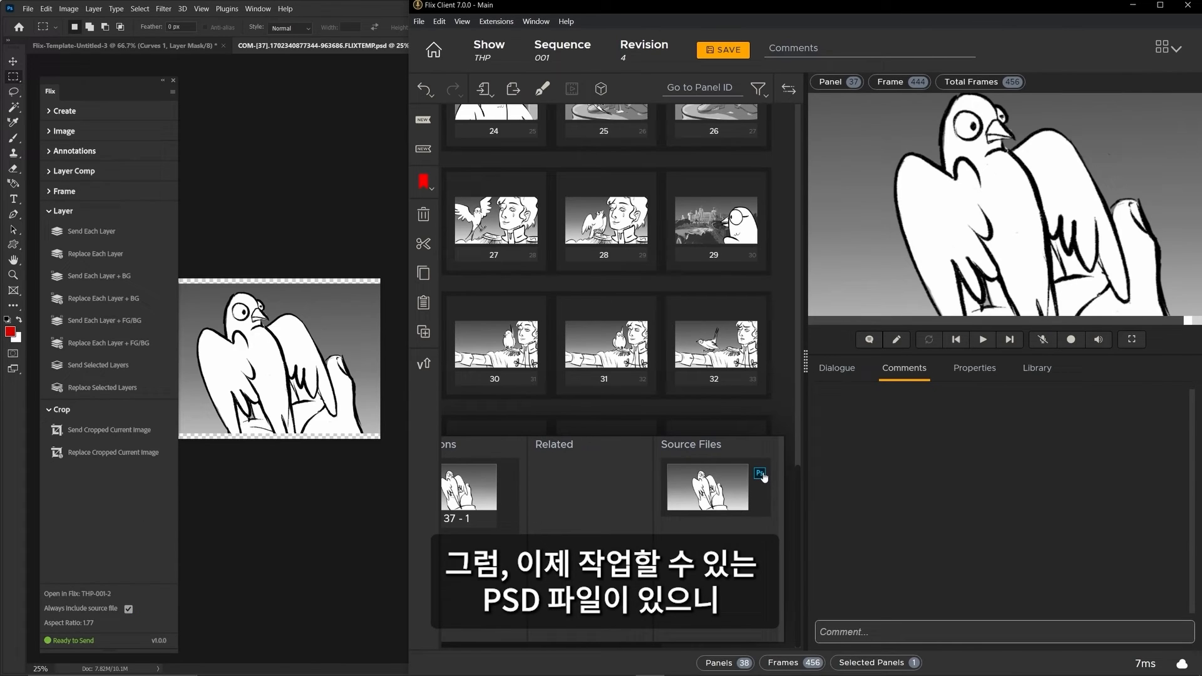
pyautogui.click(761, 474)
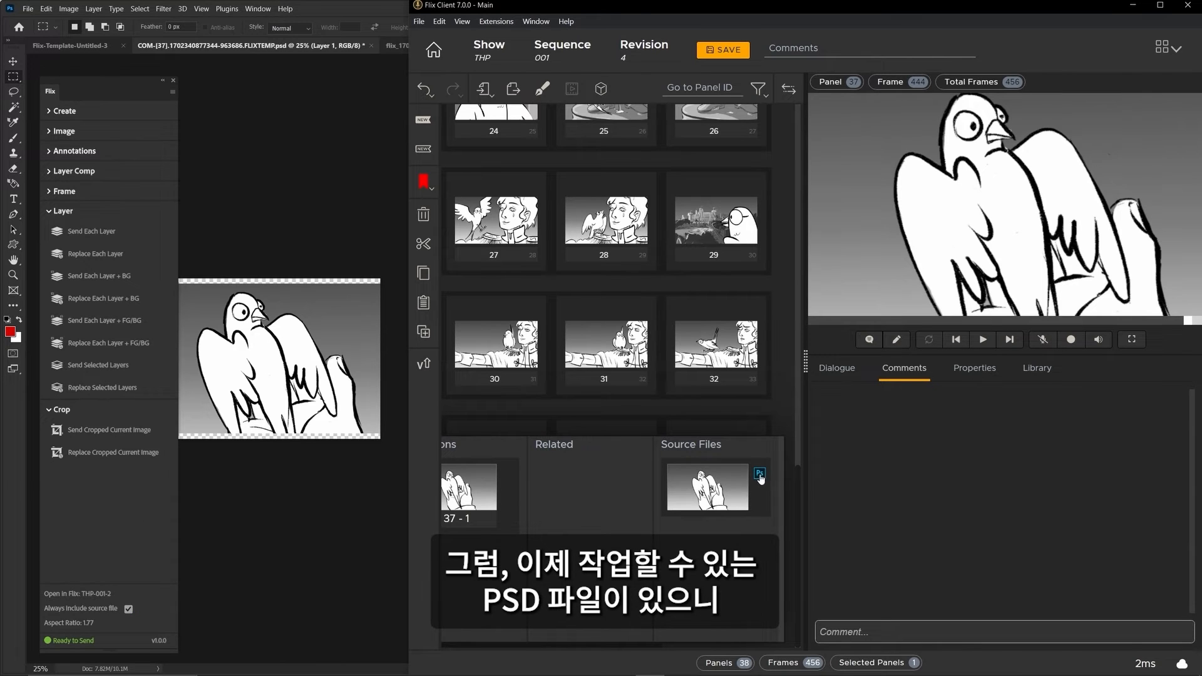
pyautogui.click(316, 301)
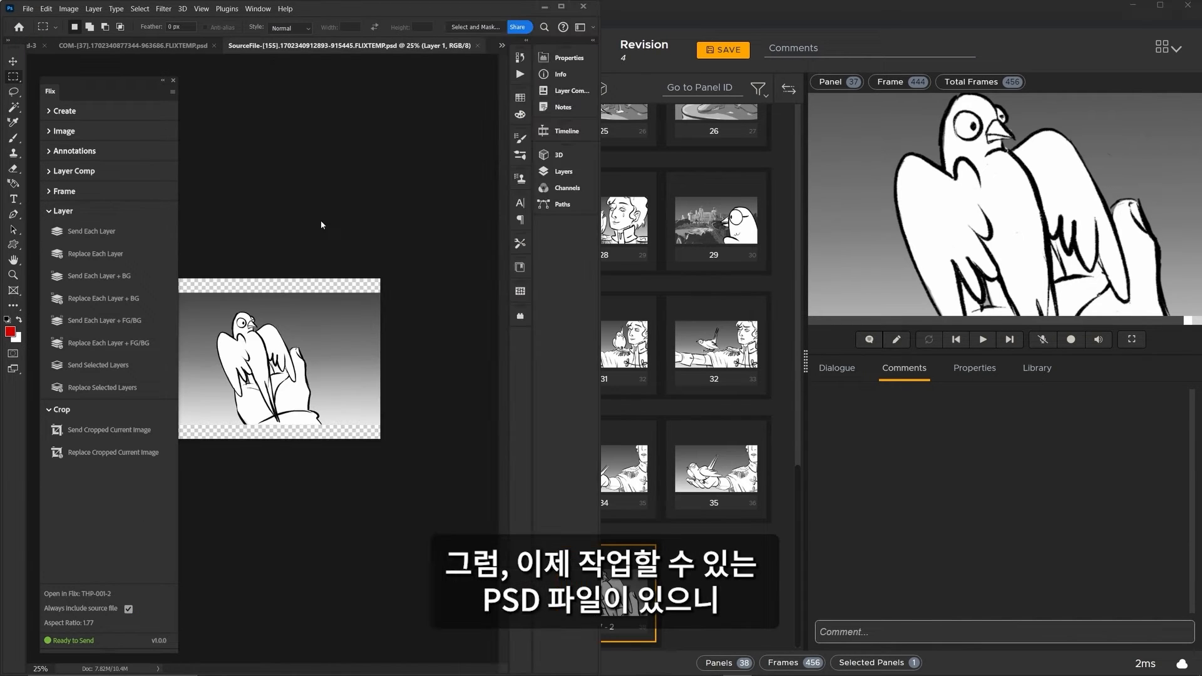
# Replace panel 37's image in Flix with a crop of about 1504 by 885 px around the bird, then switch the panel to version 37-2
pyautogui.moveTo(345, 309); pyautogui.dragTo(172, 412)
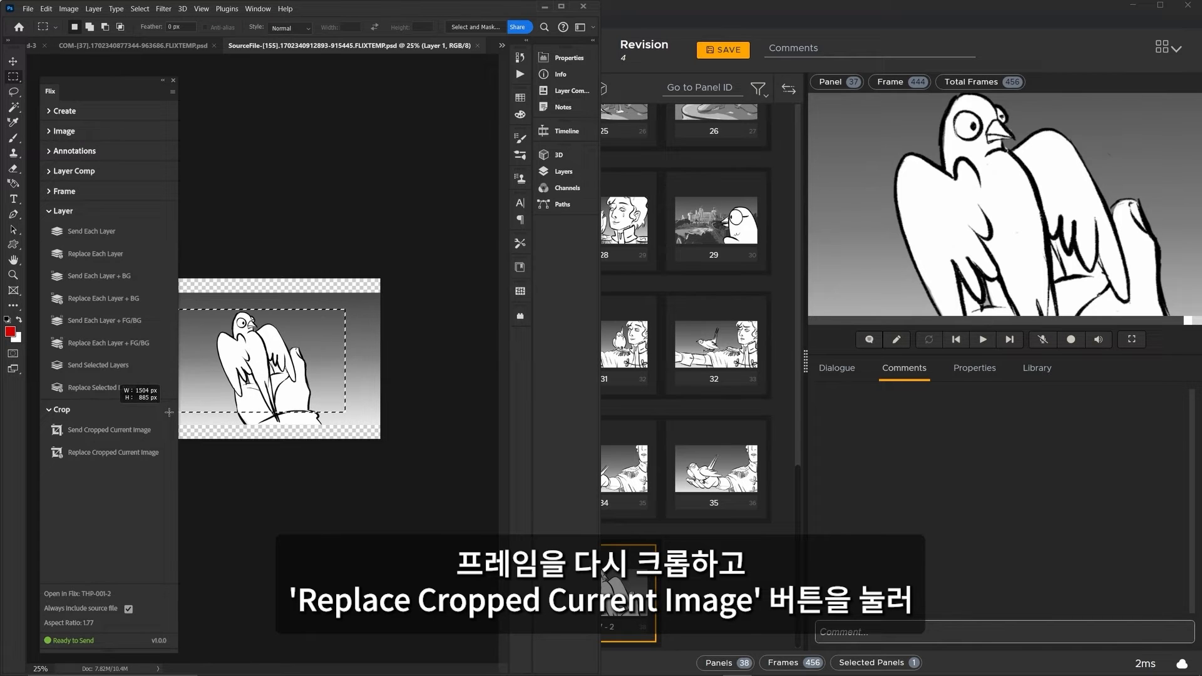
pyautogui.click(101, 454)
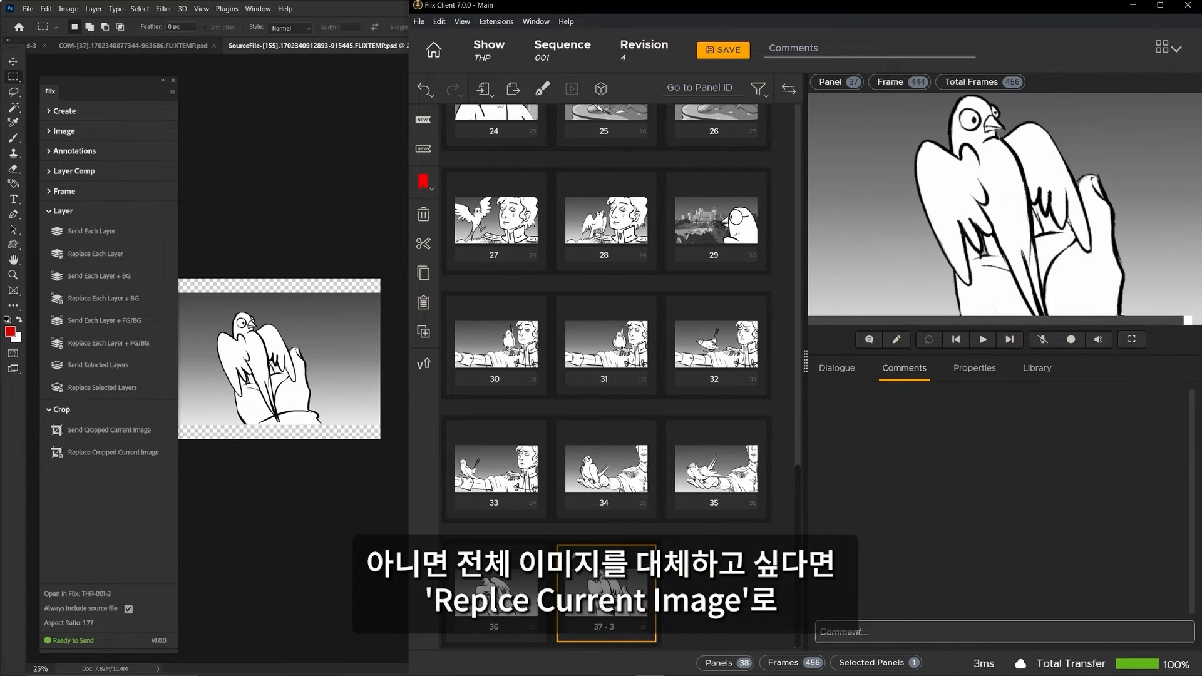
pyautogui.click(603, 633)
pyautogui.click(475, 529)
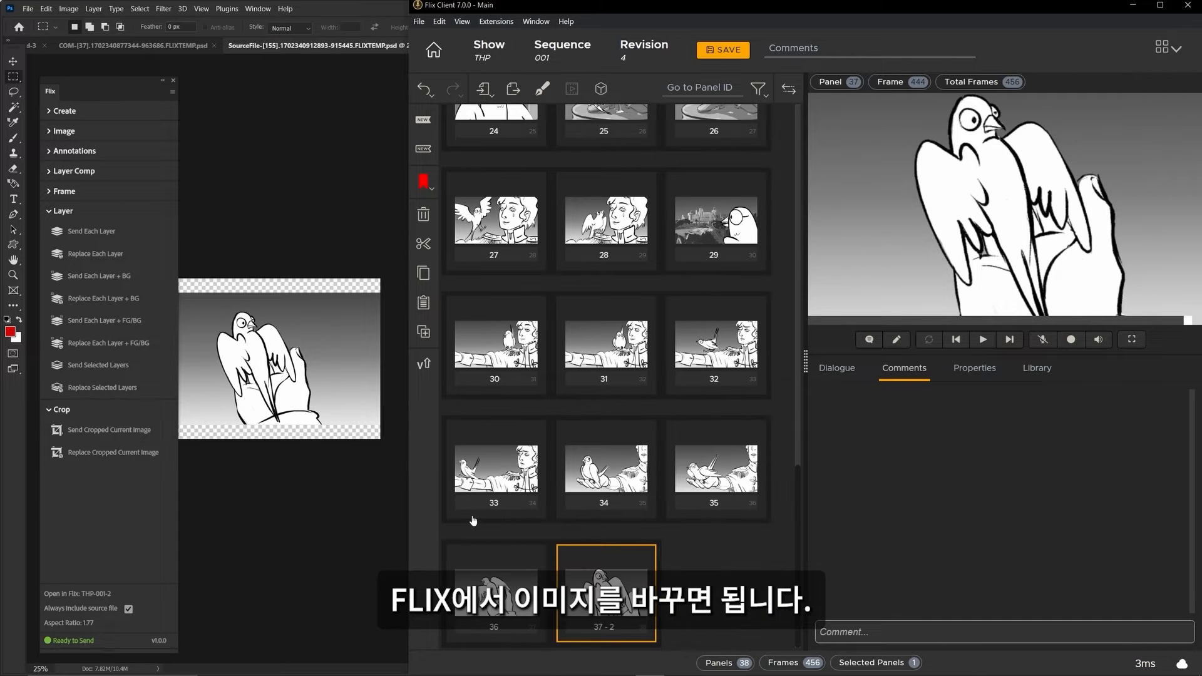
# Enable Always Open Source File in the Sketching Tools preferences of Flix
pyautogui.click(419, 21)
pyautogui.click(442, 62)
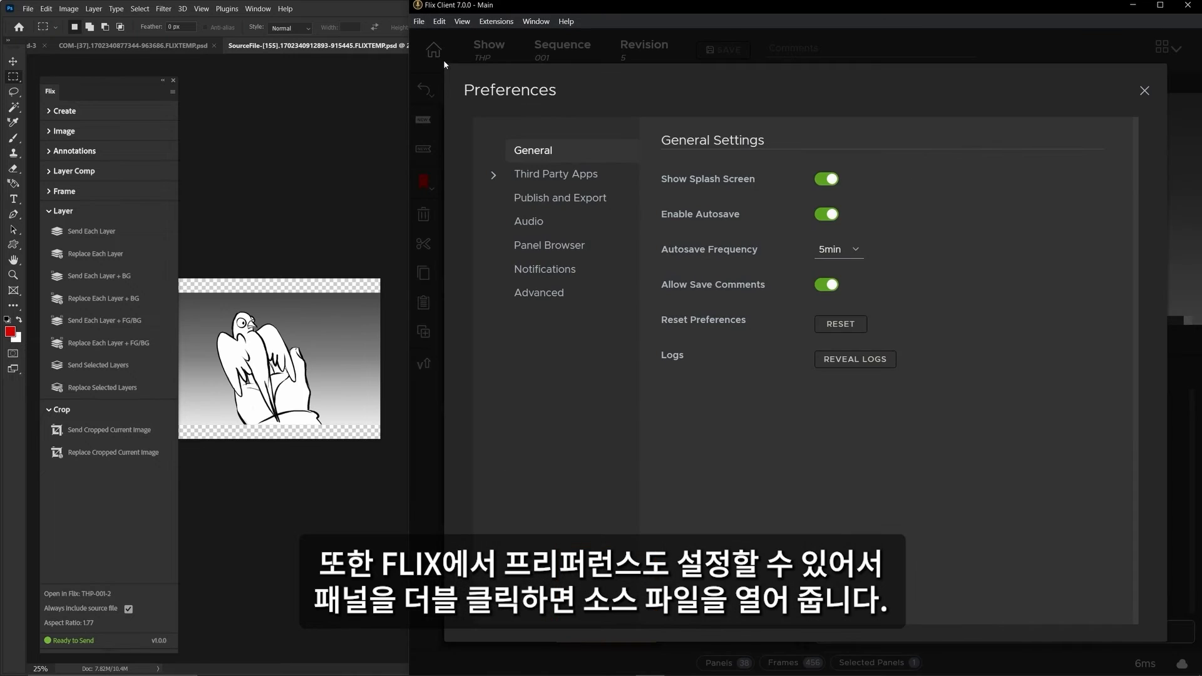
pyautogui.click(532, 174)
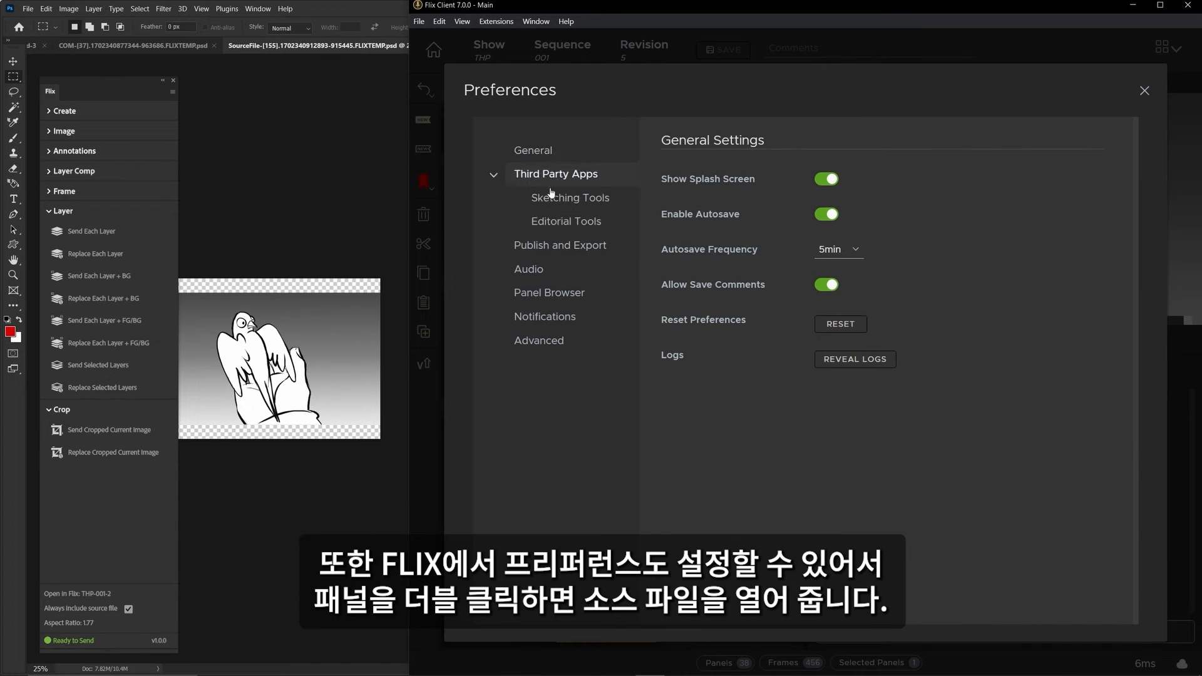
pyautogui.click(550, 199)
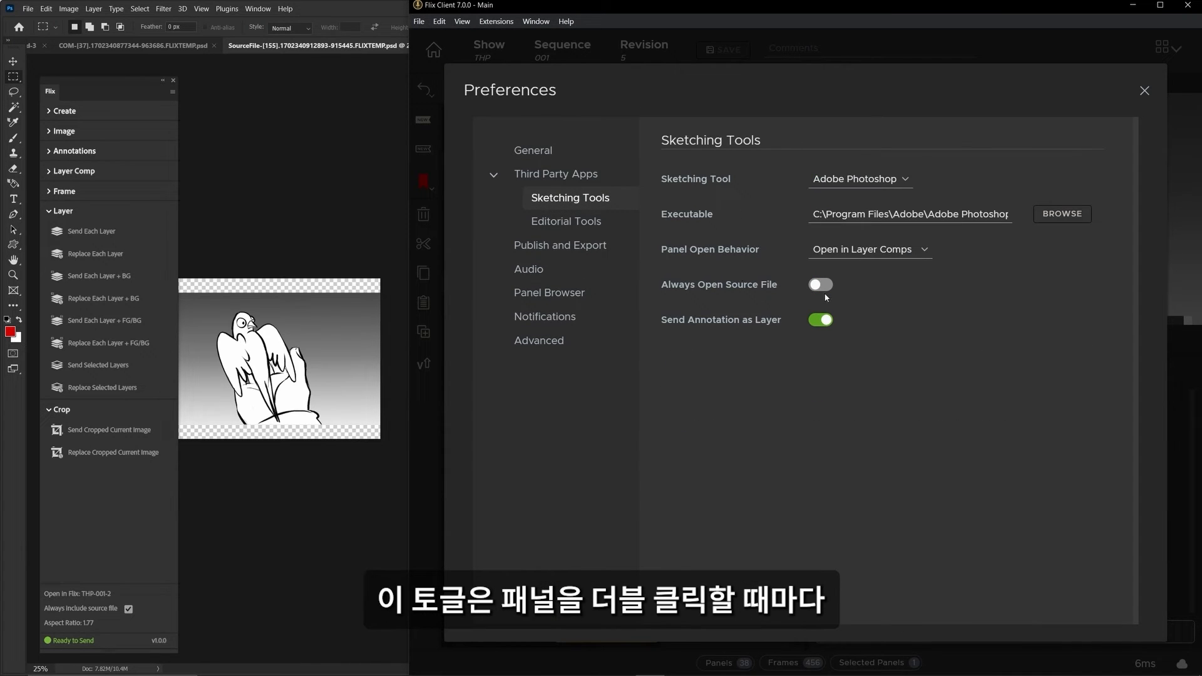
pyautogui.click(821, 287)
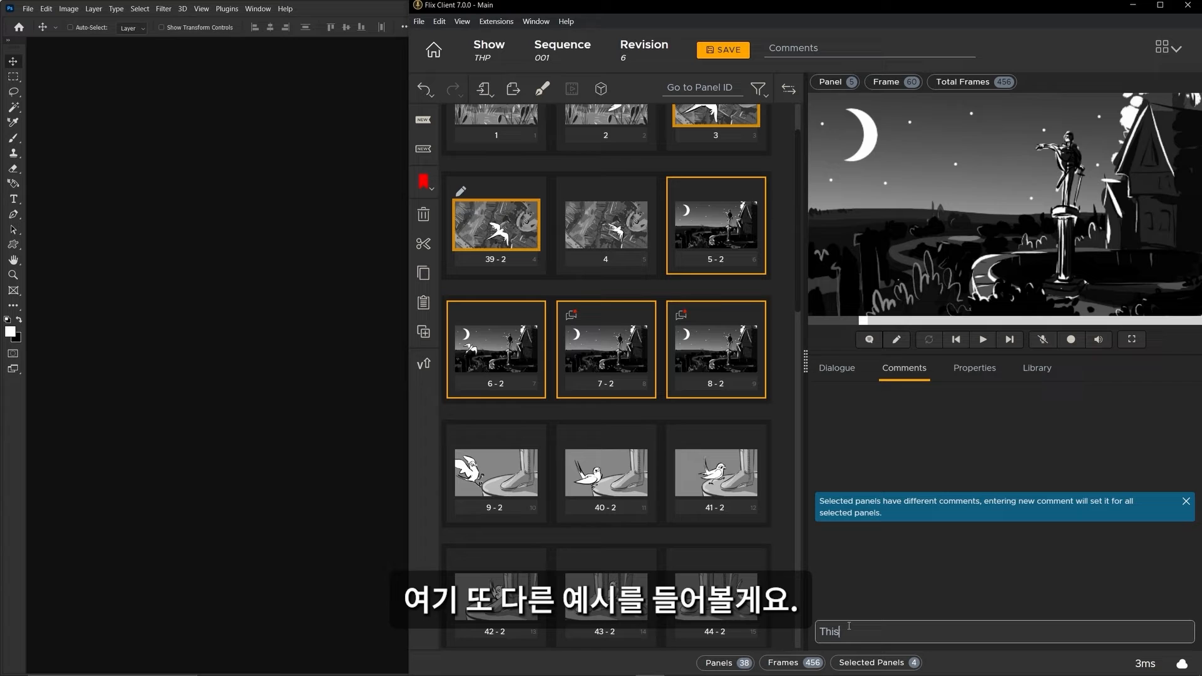
# Add the comment "This scene needs to take place in the daytime" to selected panels 5-2, 6-2, 7-2 and 8-2
pyautogui.write('scene needs to take')
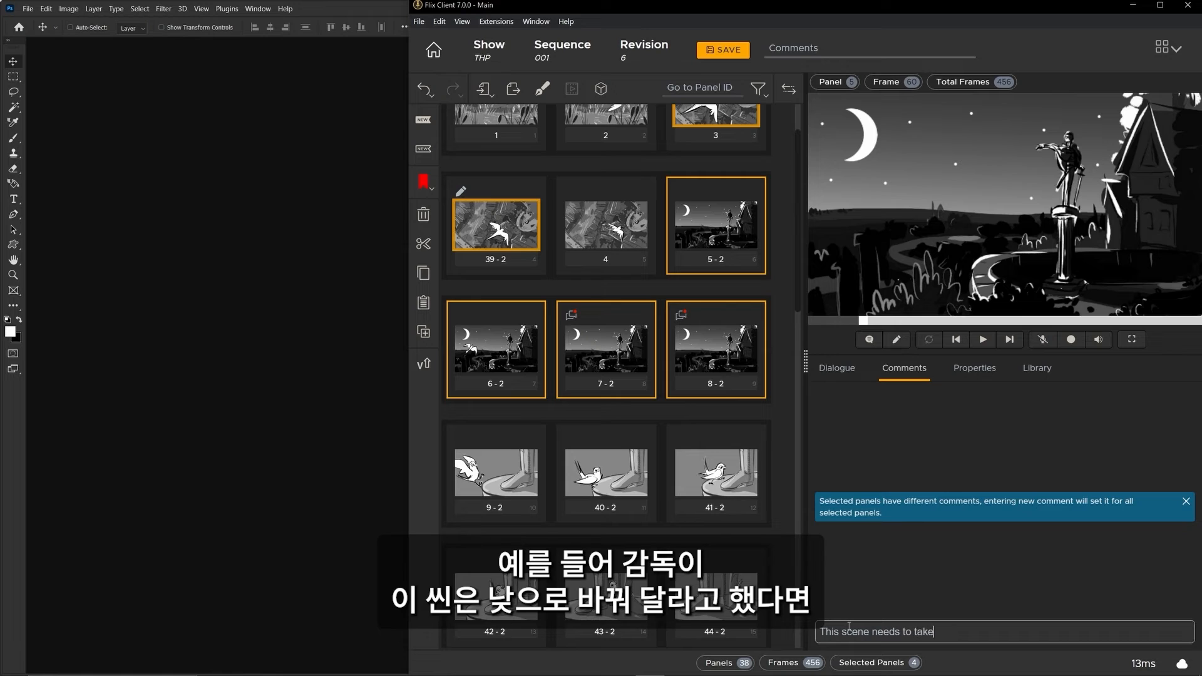
pyautogui.write(' place in the daytime')
pyautogui.press('Return')
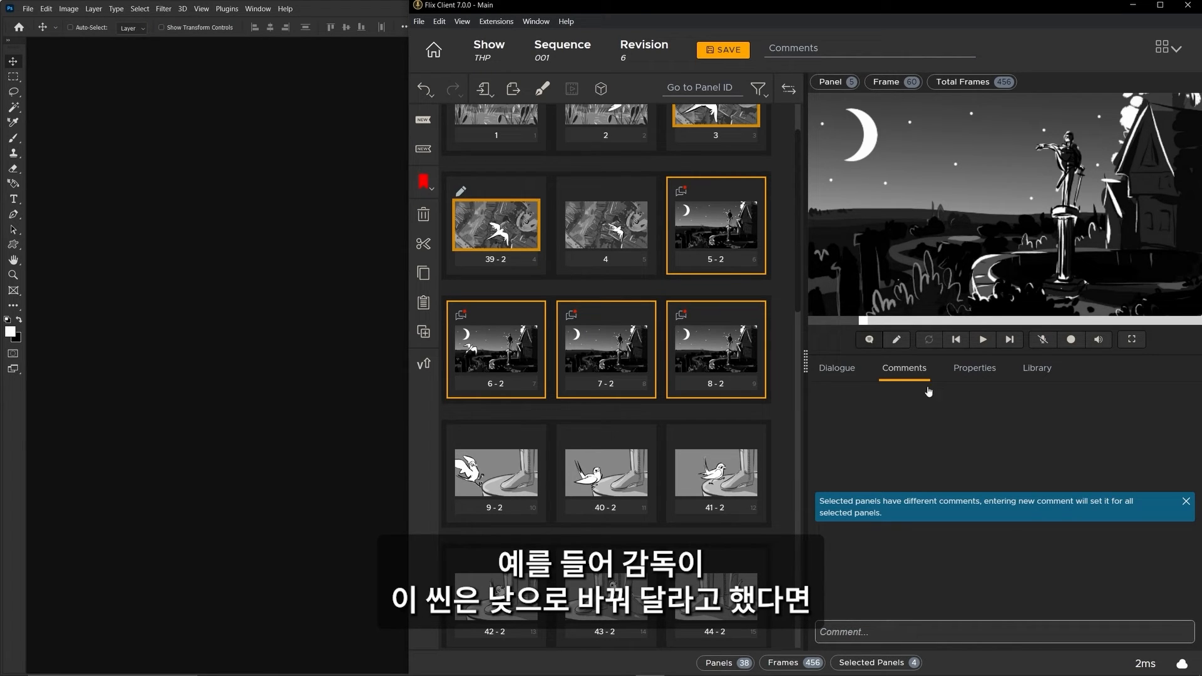
# Check the comments of panels 5-2, 6-2, 7-2 and 8-2 one after another
pyautogui.click(723, 212)
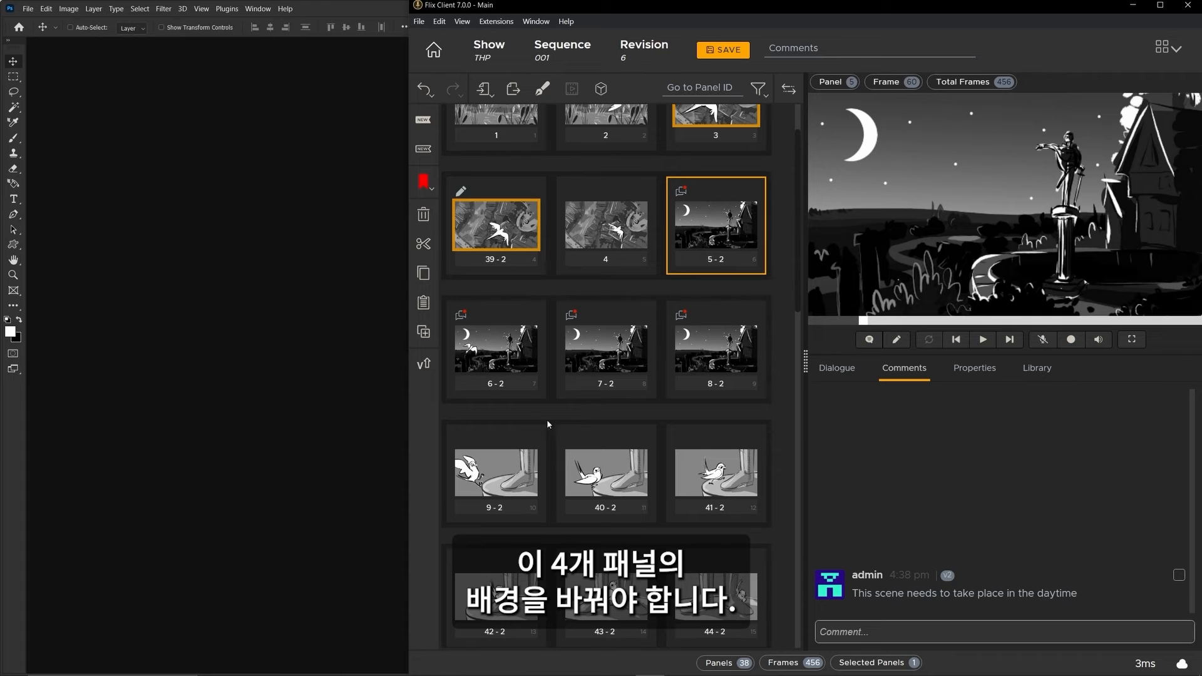
pyautogui.click(512, 362)
pyautogui.click(630, 366)
pyautogui.click(696, 363)
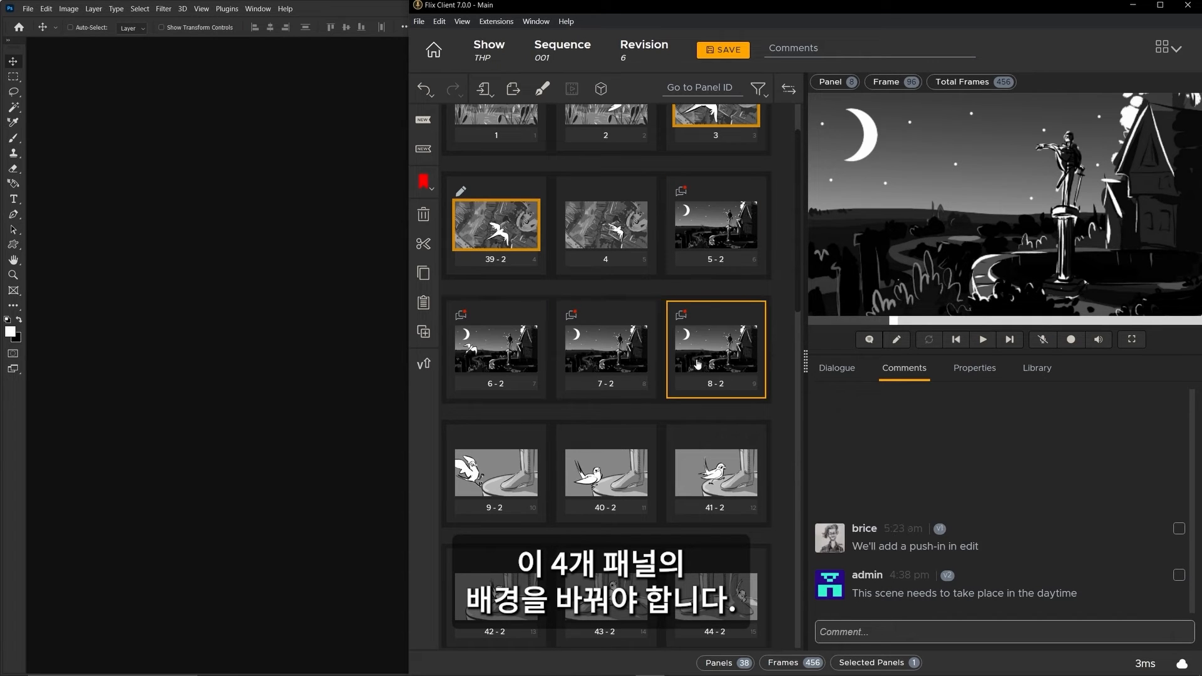
# Select panels 5-2, 6-2, 7-2 and 8-2 together
pyautogui.click(690, 242)
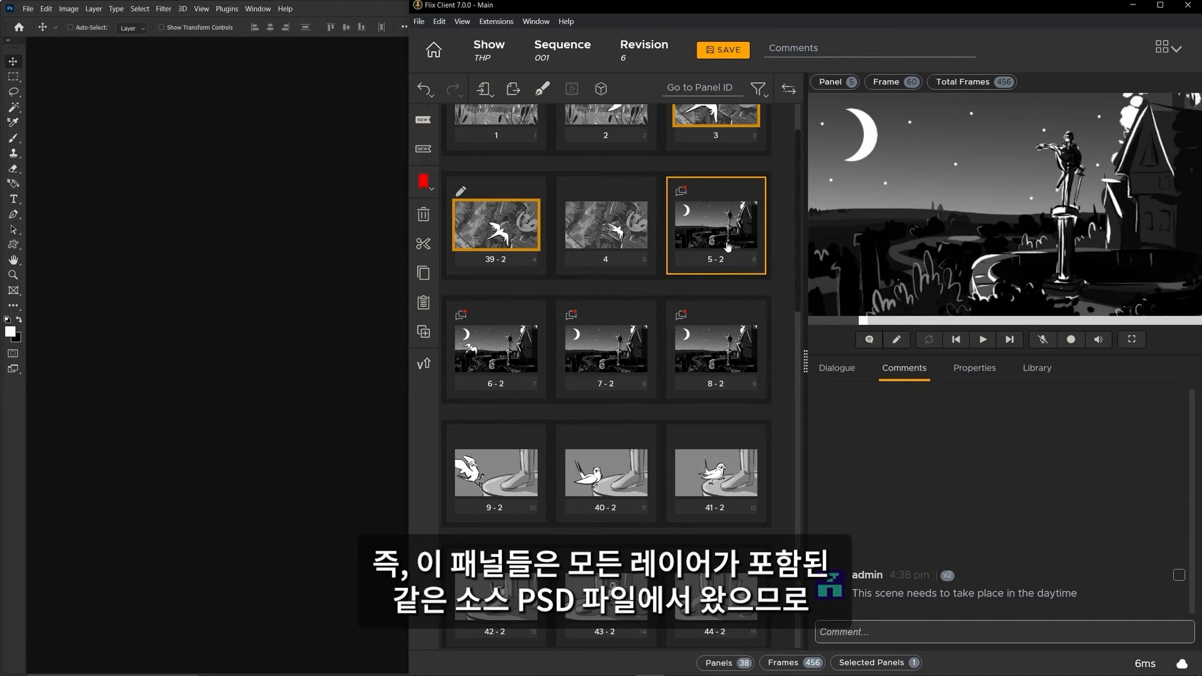
pyautogui.keyDown('ctrl'); pyautogui.click(535, 350); pyautogui.keyUp('ctrl')
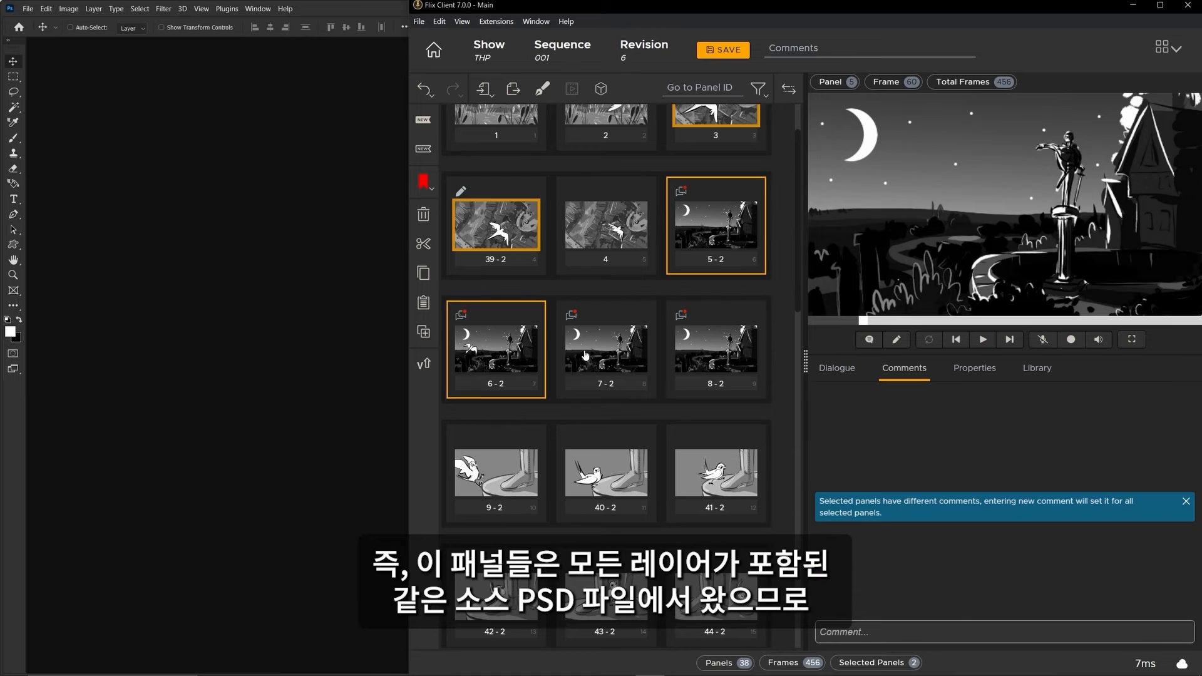
pyautogui.keyDown('ctrl'); pyautogui.click(618, 357); pyautogui.keyUp('ctrl')
pyautogui.keyDown('ctrl'); pyautogui.click(729, 359); pyautogui.keyUp('ctrl')
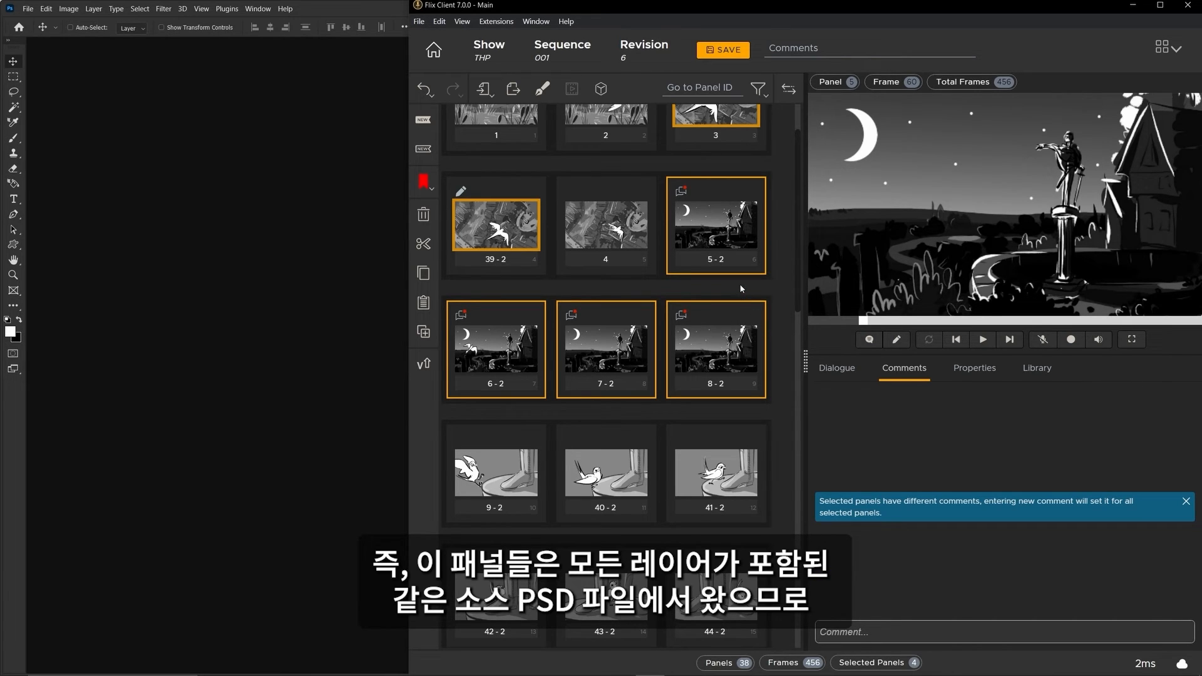
# Select only panel 5-2 and open its source PSD in Photoshop
pyautogui.click(720, 255)
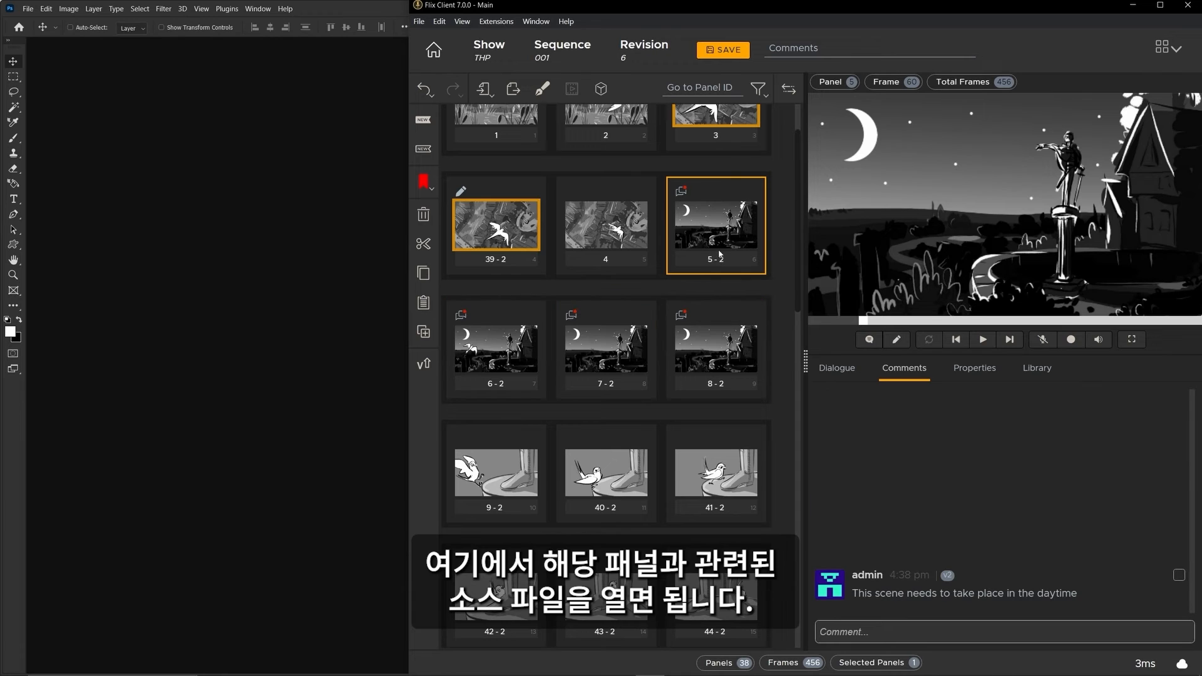
pyautogui.click(720, 256)
pyautogui.click(759, 317)
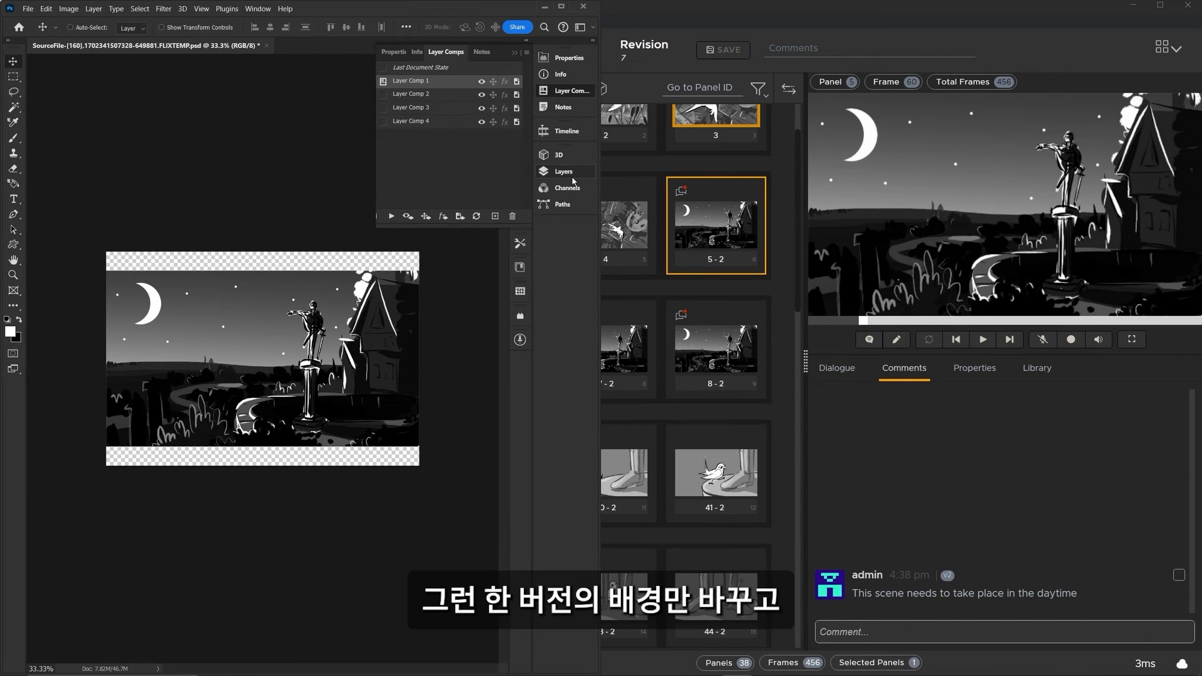
# Hide the Night group in the source PSD
pyautogui.click(570, 175)
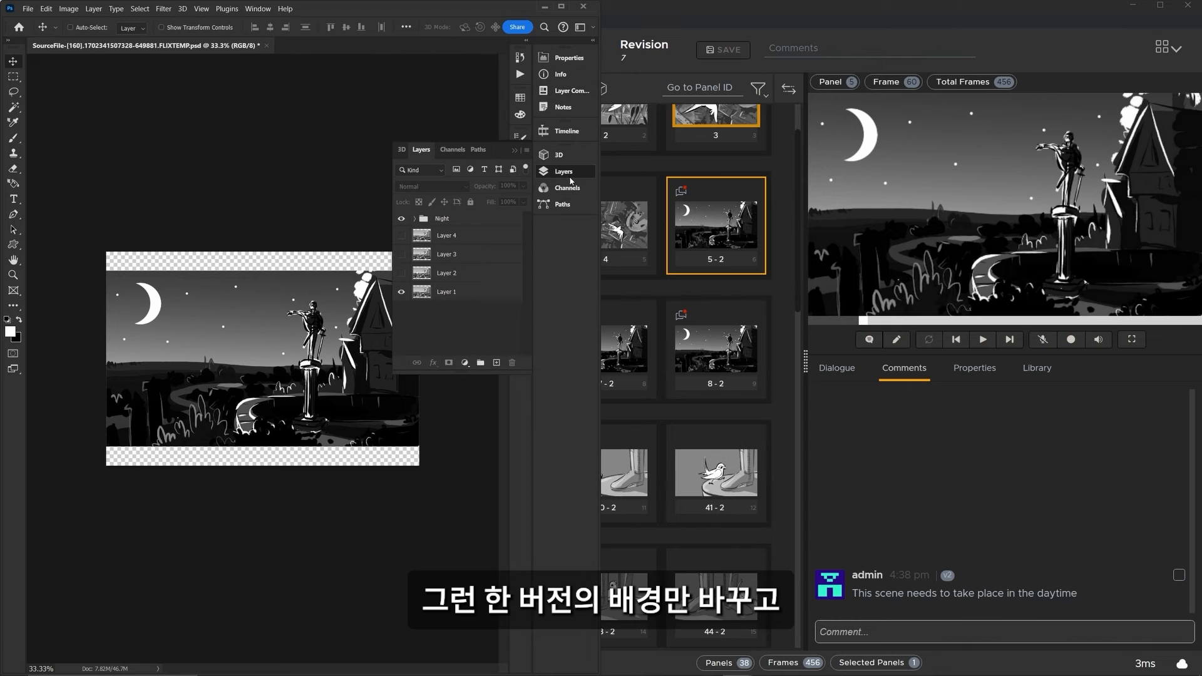
pyautogui.click(401, 219)
# Check the new daytime background in Layer Comps 2, 3 and 4 by displaying each comp in turn
pyautogui.click(570, 91)
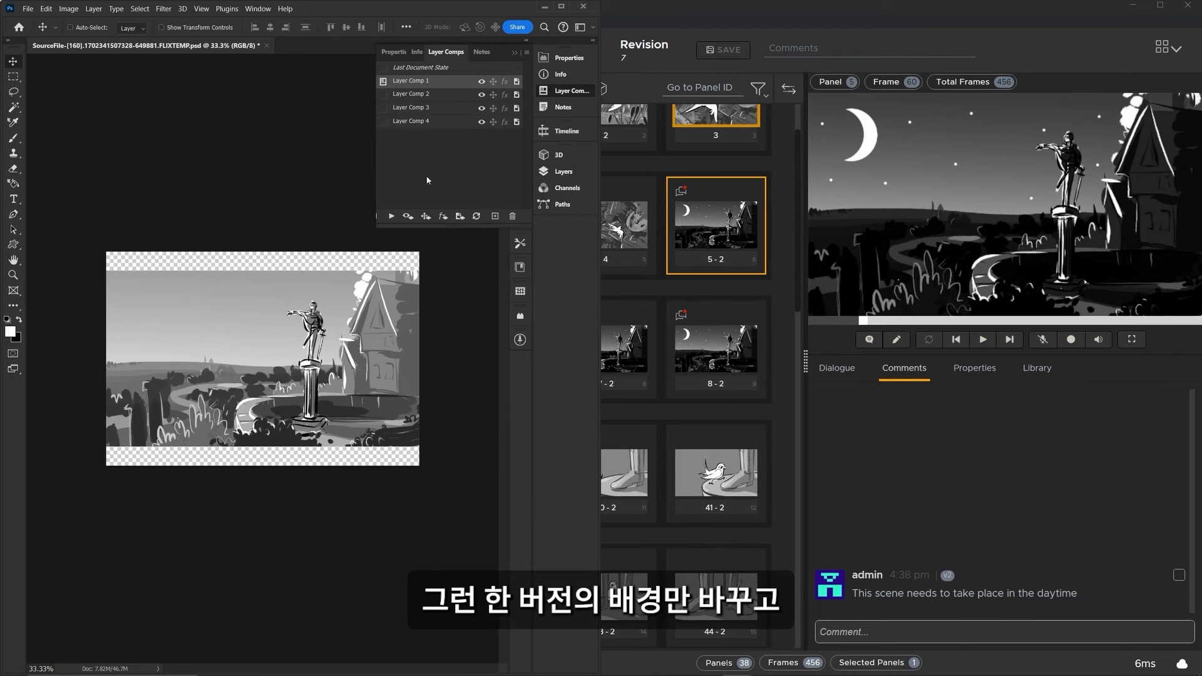
pyautogui.click(383, 94)
pyautogui.click(384, 108)
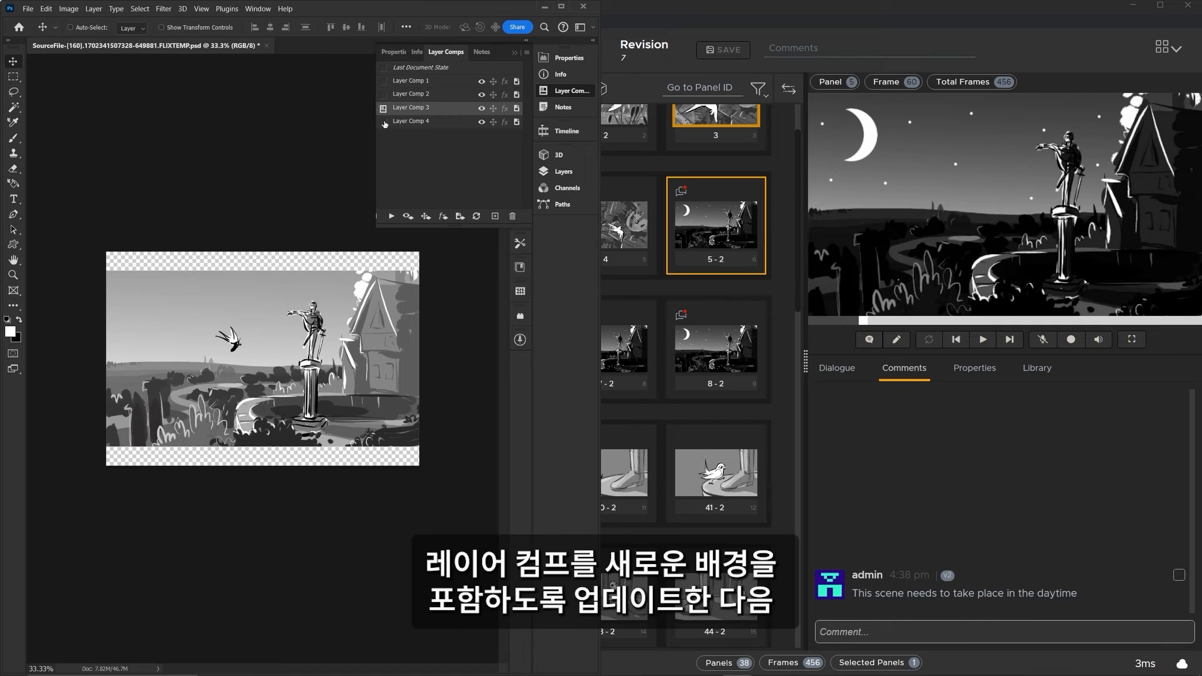
pyautogui.click(384, 121)
pyautogui.click(385, 109)
pyautogui.click(384, 95)
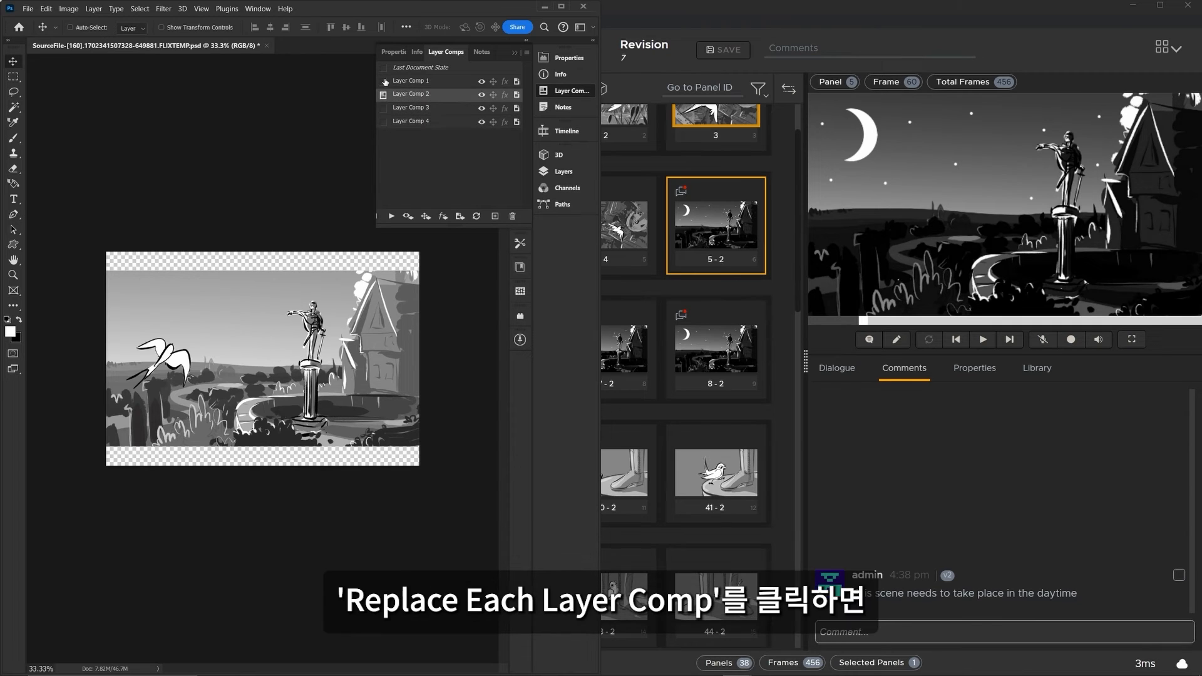
# Display Layer Comp 1 and replace each layer comp's panel in Flix with the Flix plugin
pyautogui.click(384, 81)
pyautogui.click(520, 339)
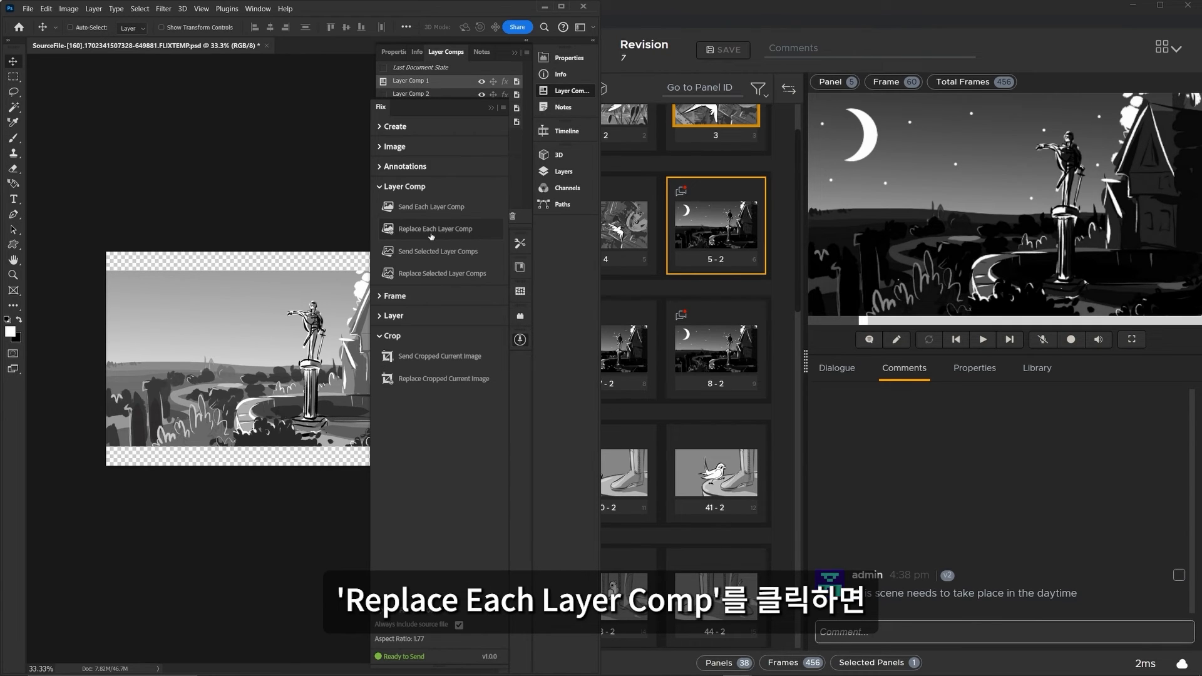
pyautogui.click(430, 229)
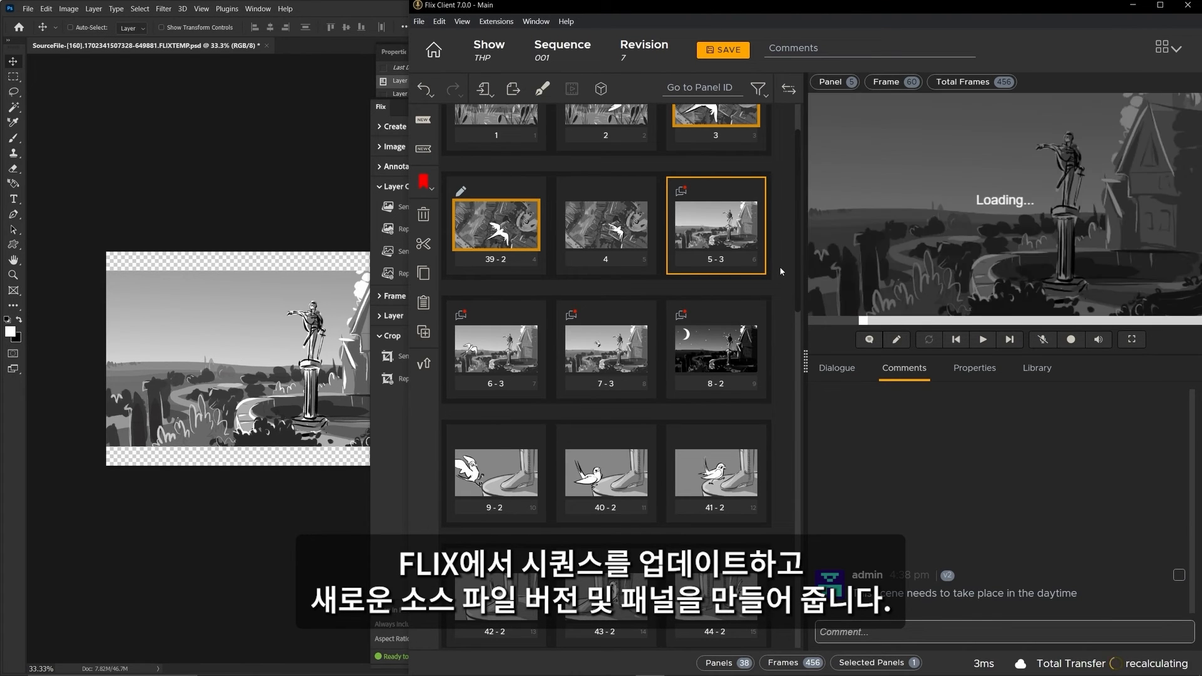
# Switch panel 5 in Flix back to version 2 and return it to version 3 to compare them
pyautogui.scroll(2, 780, 269)
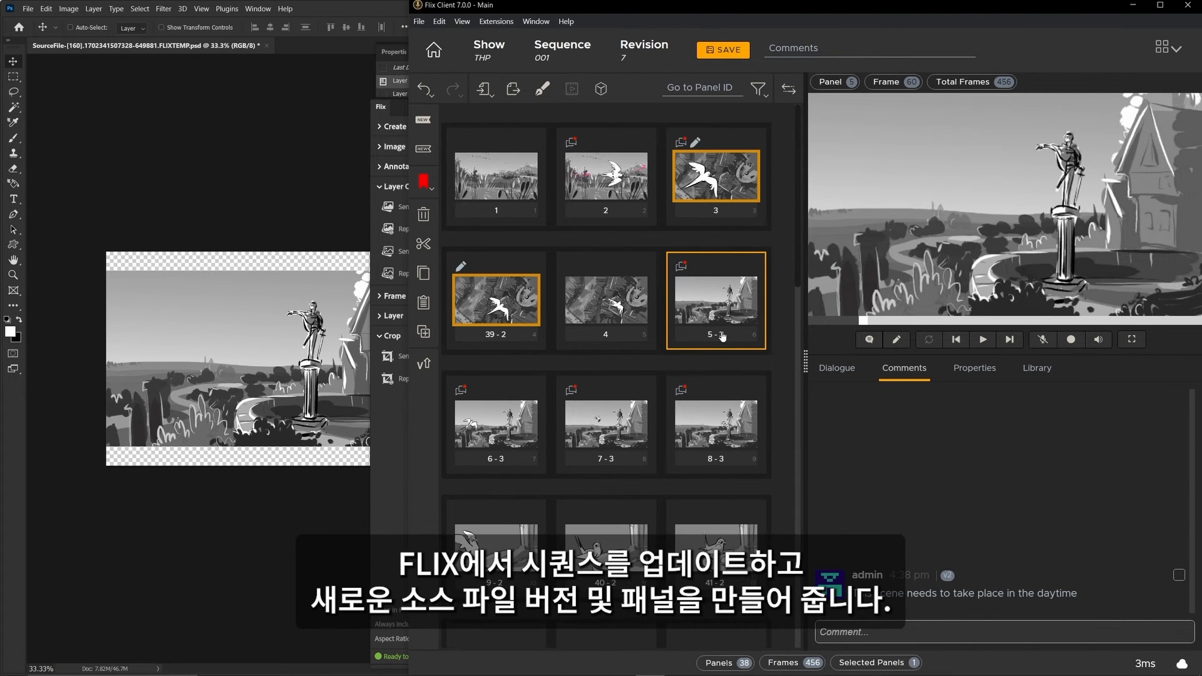
pyautogui.click(720, 333)
pyautogui.click(469, 406)
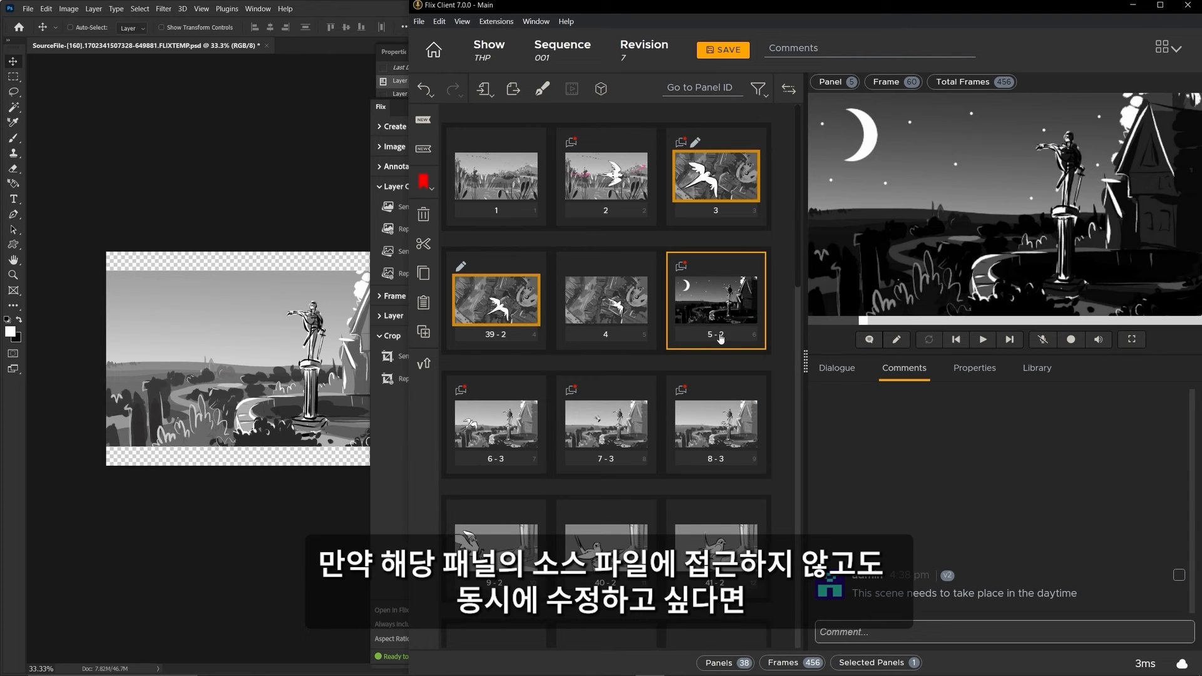
pyautogui.click(469, 407)
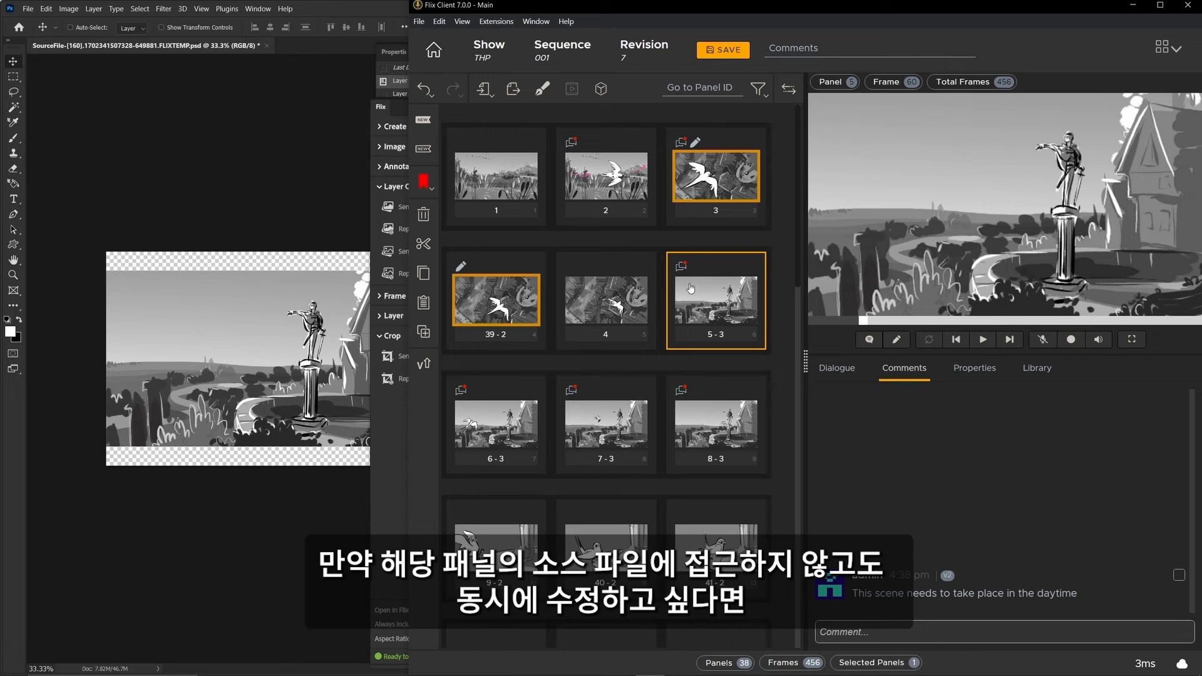
# In the Flix sketching tool preferences, set Panel Open Behavior to Open as separate PSD and review the other options
pyautogui.click(419, 22)
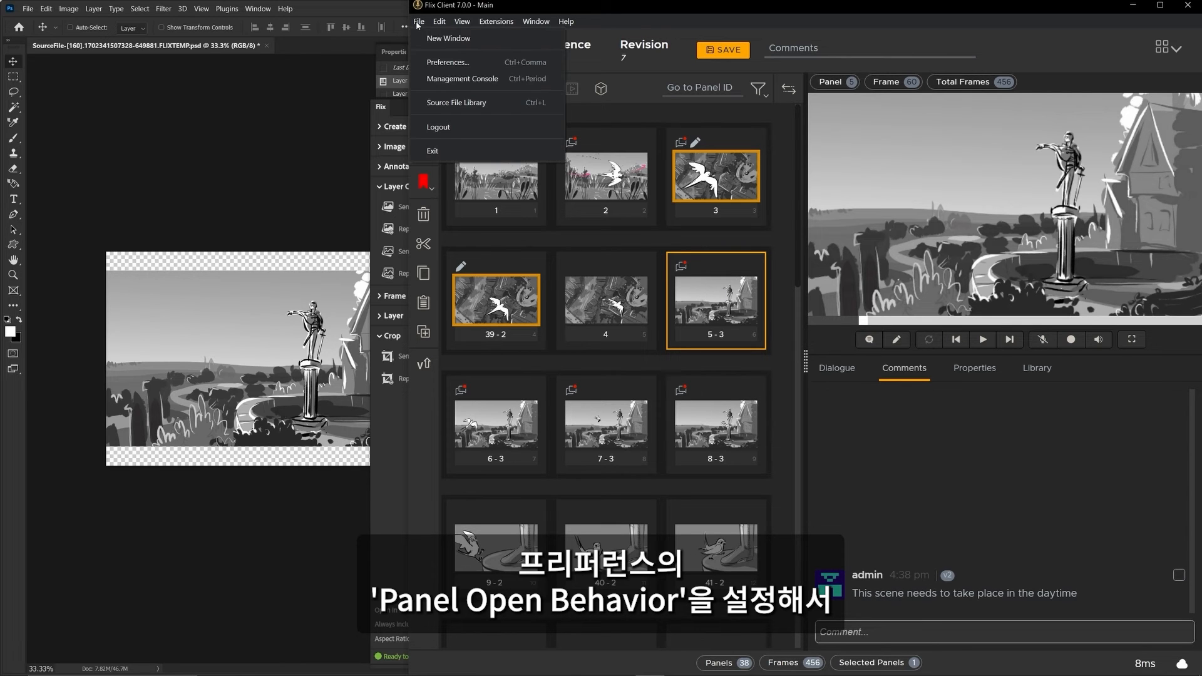
pyautogui.click(440, 62)
pyautogui.click(556, 174)
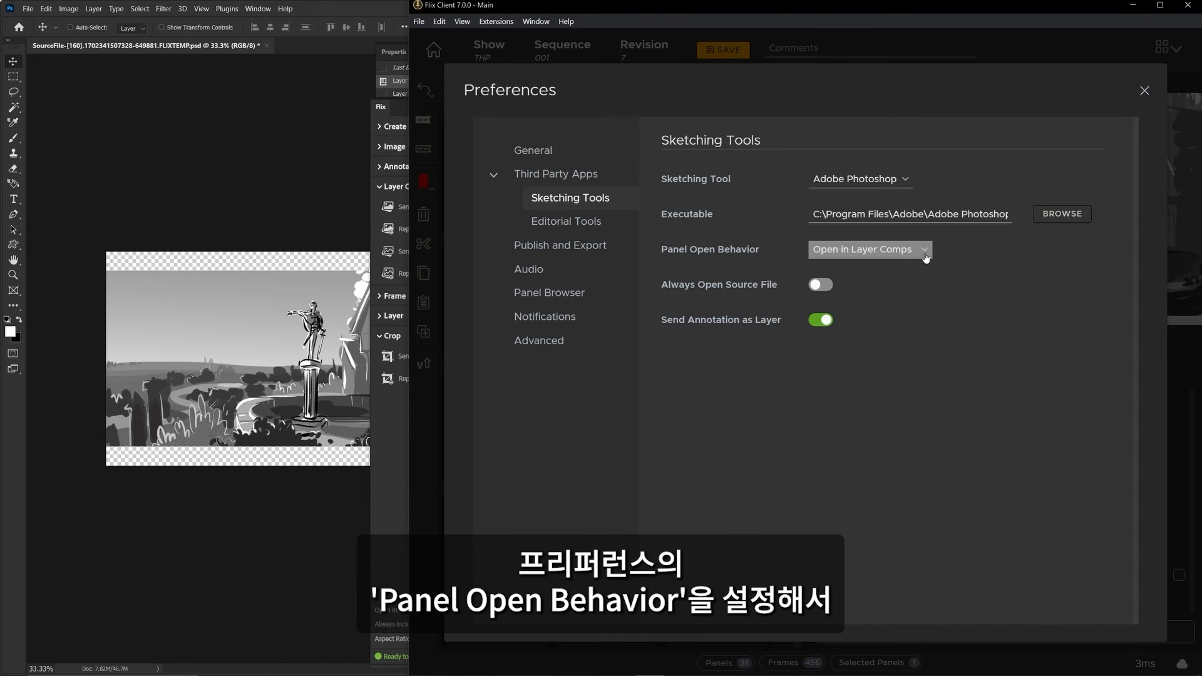
pyautogui.click(926, 257)
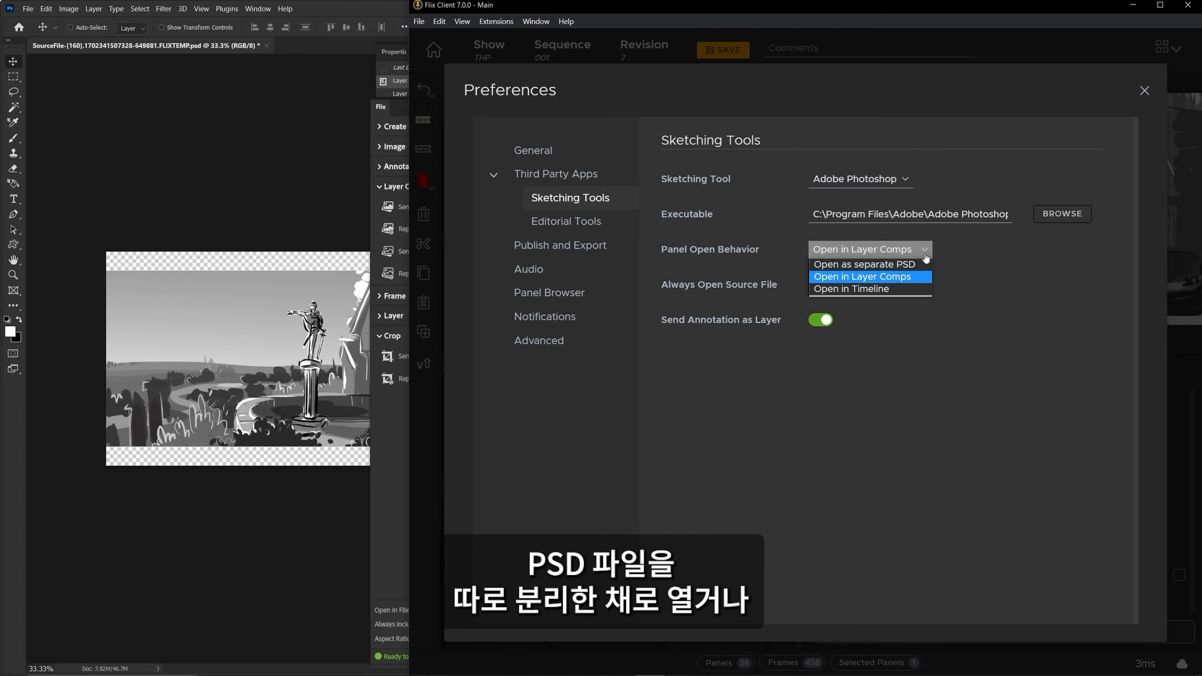
pyautogui.click(864, 265)
pyautogui.click(921, 250)
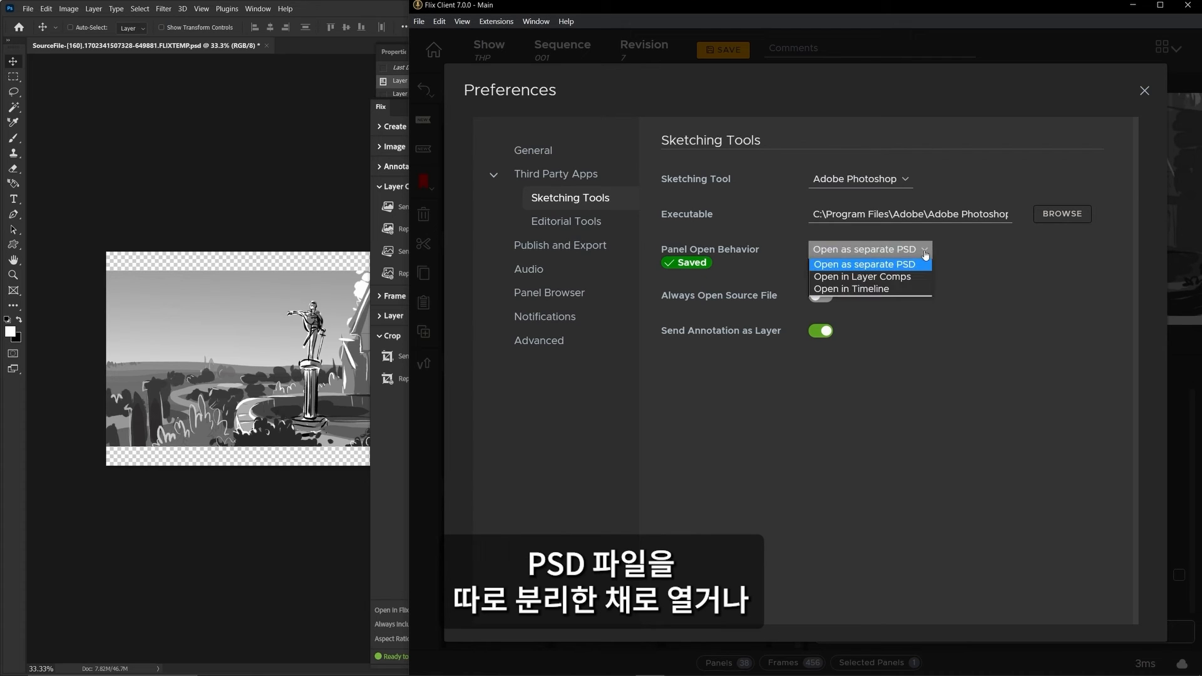
pyautogui.click(967, 251)
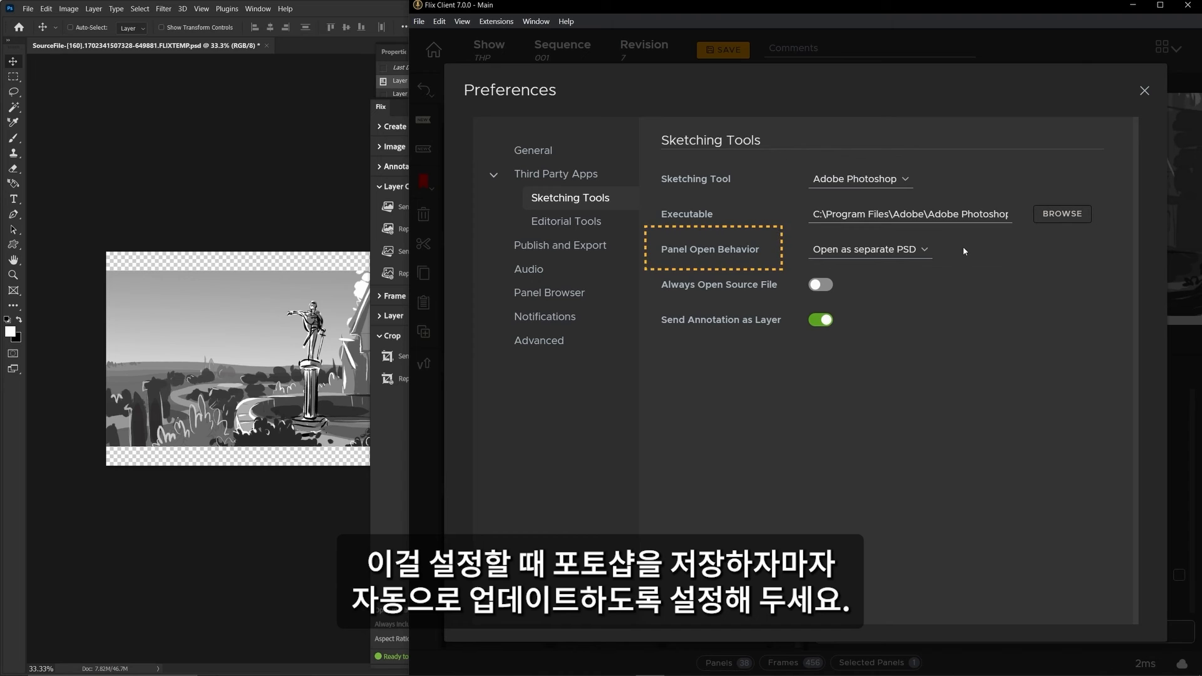
pyautogui.click(920, 249)
pyautogui.click(927, 276)
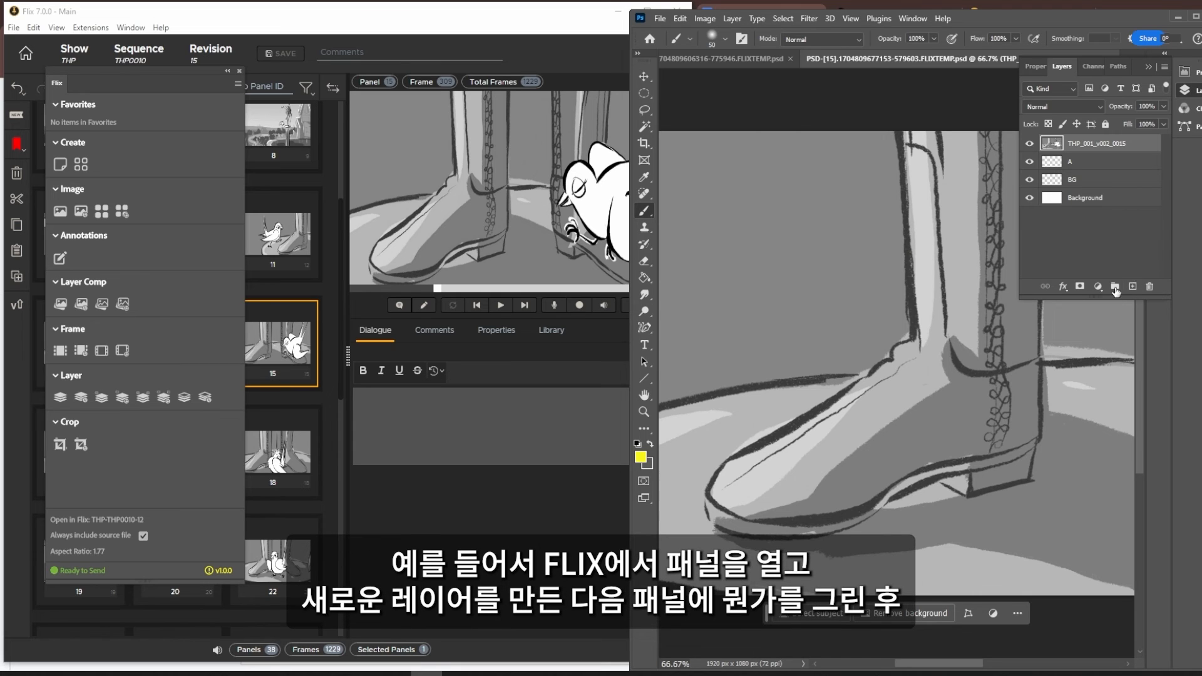
# Add a new layer to the PSD of panel 15 and paint three curved yellow strokes above the boot's toe
pyautogui.click(1132, 290)
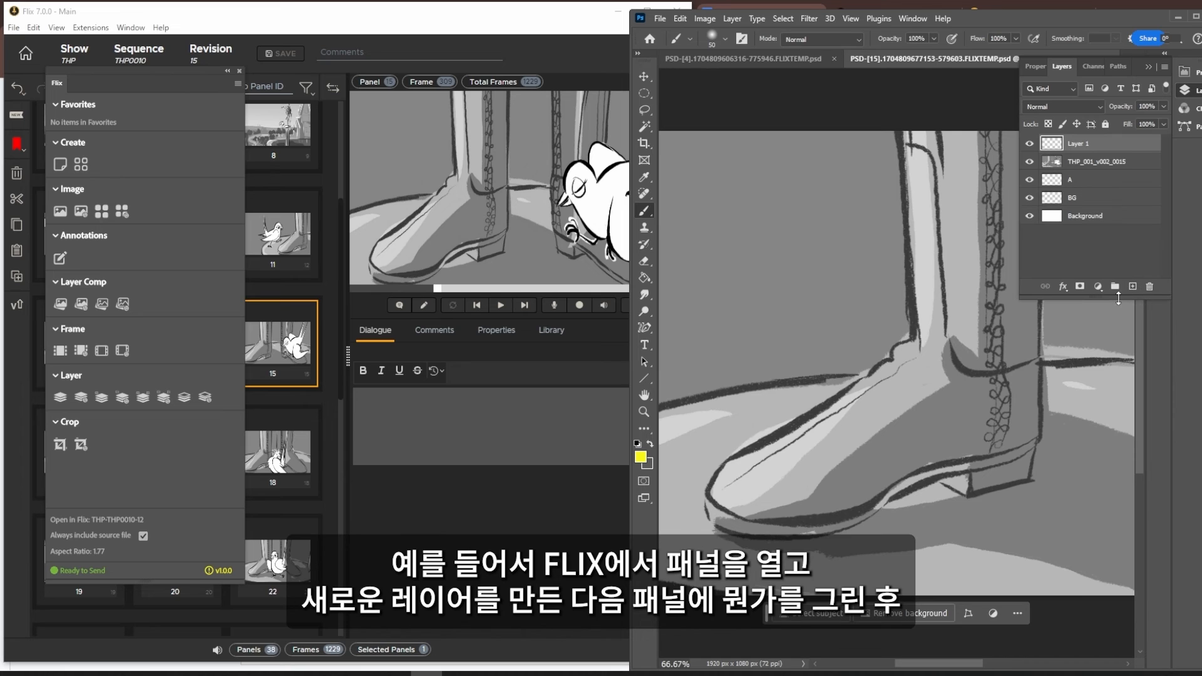
pyautogui.moveTo(730, 415); pyautogui.dragTo(801, 396)
pyautogui.moveTo(704, 389); pyautogui.dragTo(817, 346)
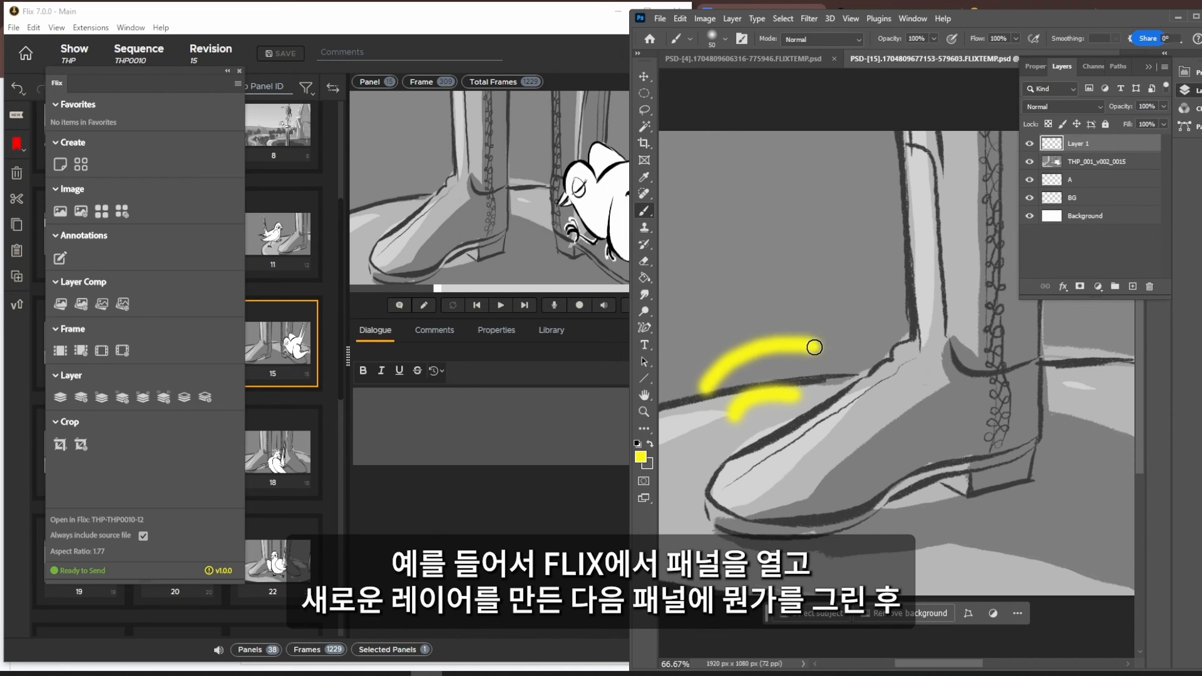
pyautogui.moveTo(680, 330)
pyautogui.mouseDown()
pyautogui.moveTo(792, 259)
pyautogui.moveTo(839, 253)
pyautogui.mouseUp()
# Switch to Flix and check the revised panel 15-3
pyautogui.click(580, 6)
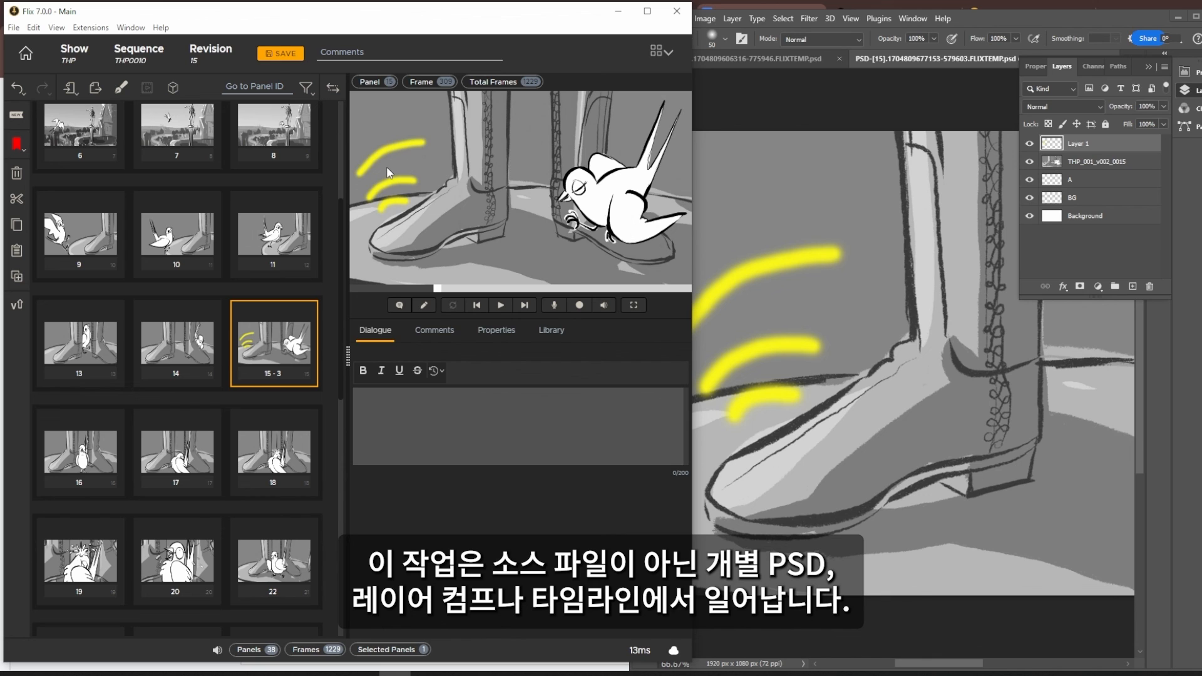
pyautogui.click(272, 374)
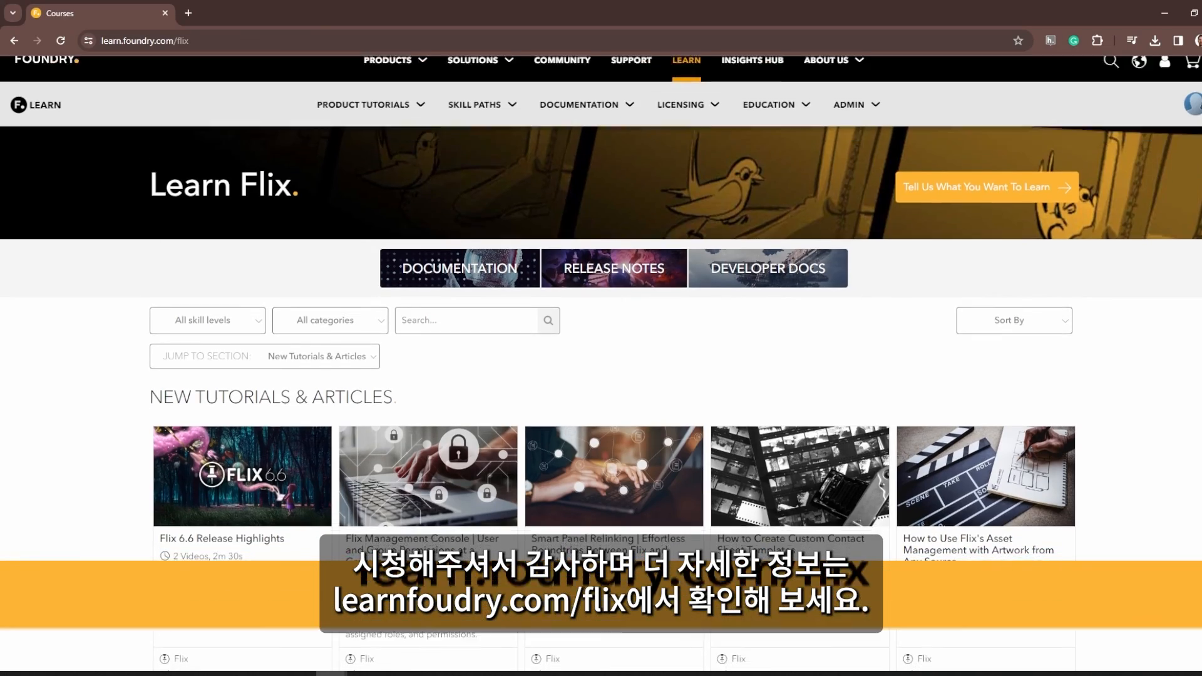
# Browse the New Tutorials & Articles and Getting Started sections of Foundry's Learn Flix page
pyautogui.scroll(-4, 601, 363)
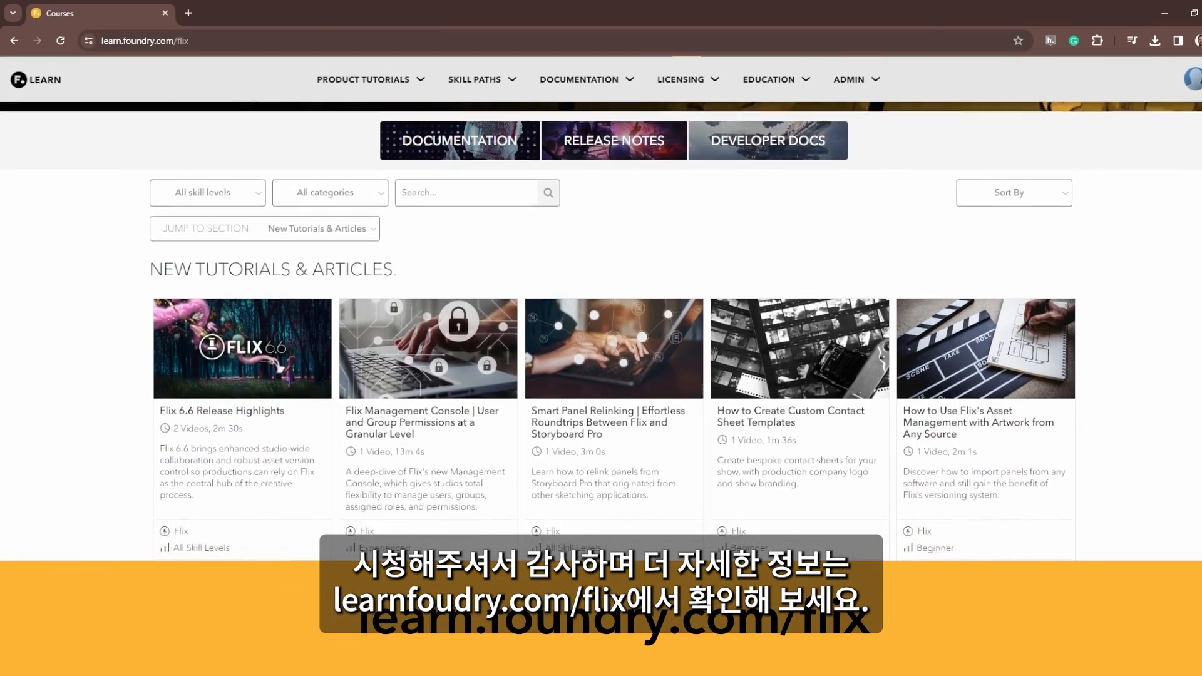
pyautogui.scroll(-5, 601, 363)
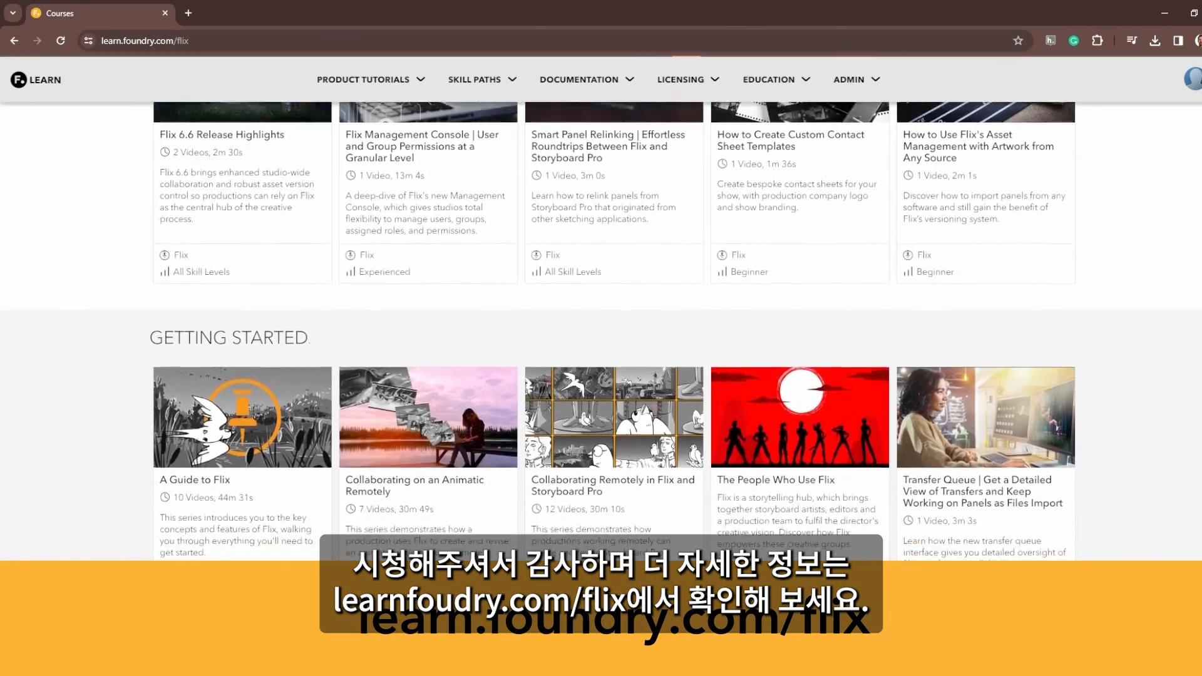
pyautogui.scroll(-2, 601, 363)
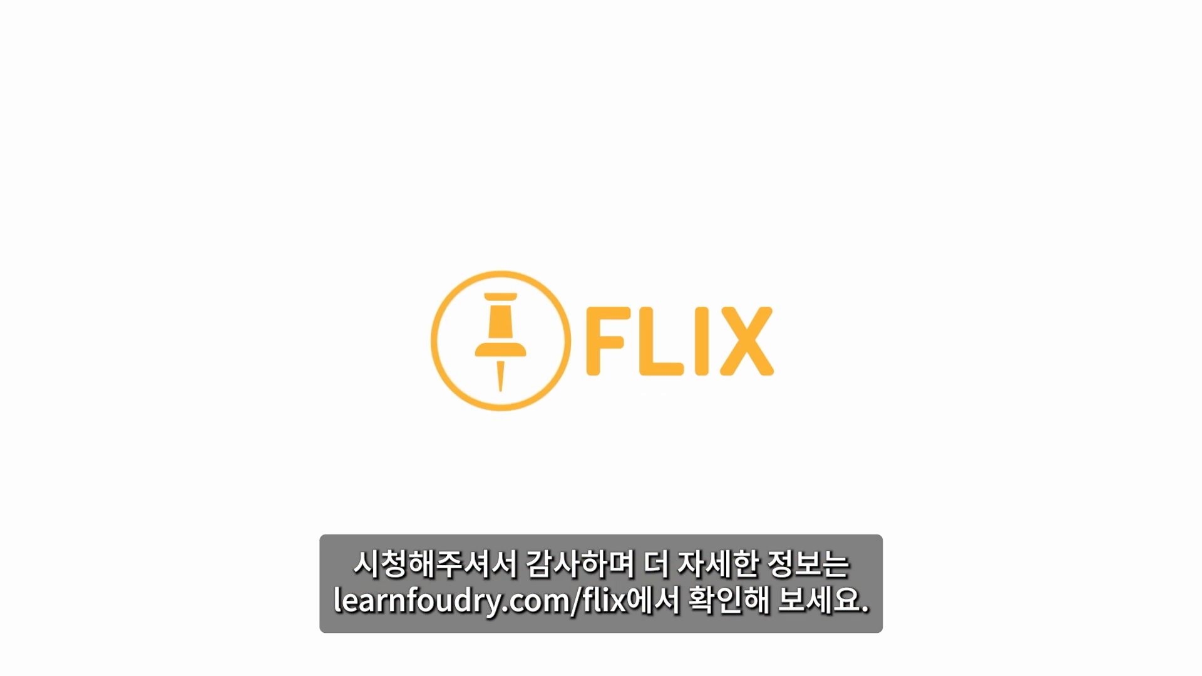